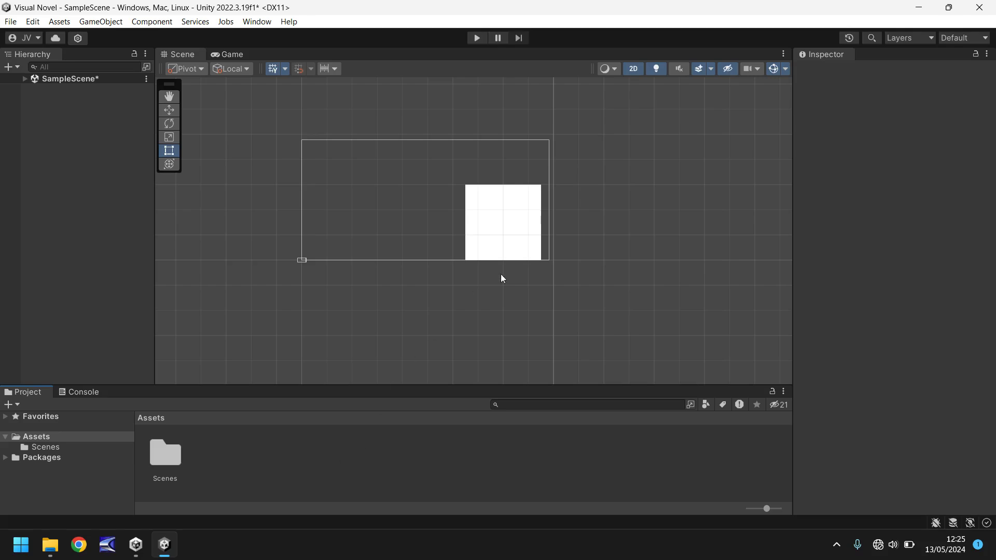
Select the RawImage, enlarge the Project panel, and look through Assets and its Scenes folder.
left_click(523, 228)
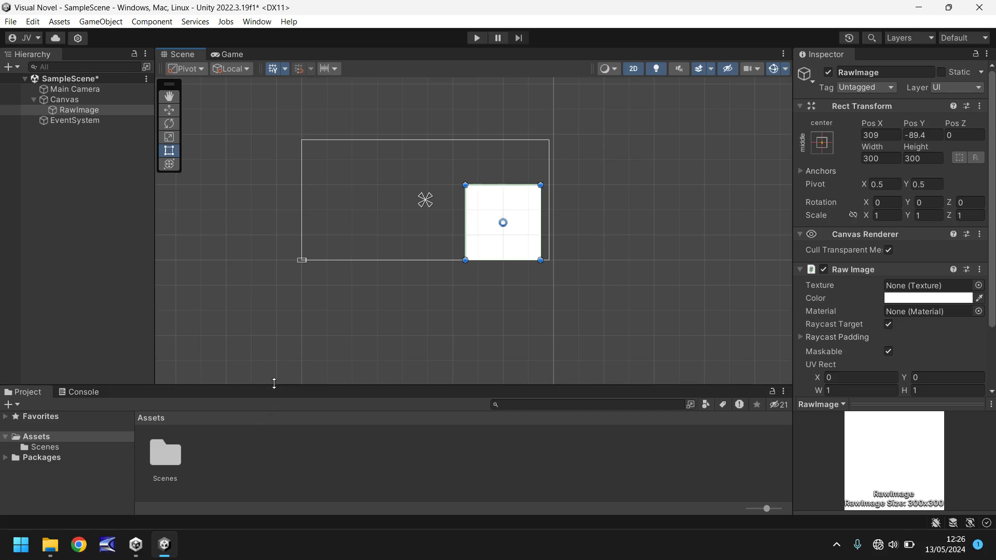
left_click_drag(273, 383, 274, 359)
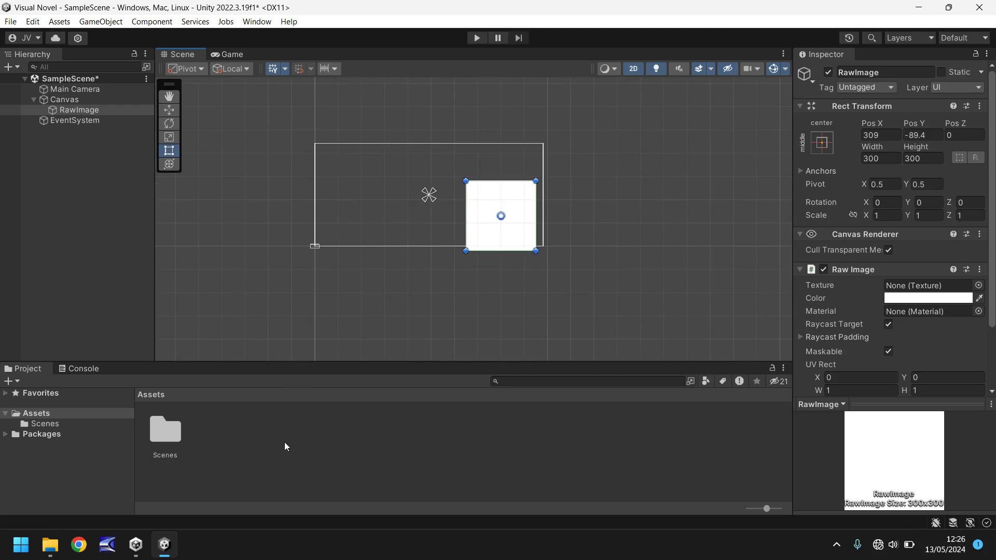
left_click(32, 415)
left_click(38, 424)
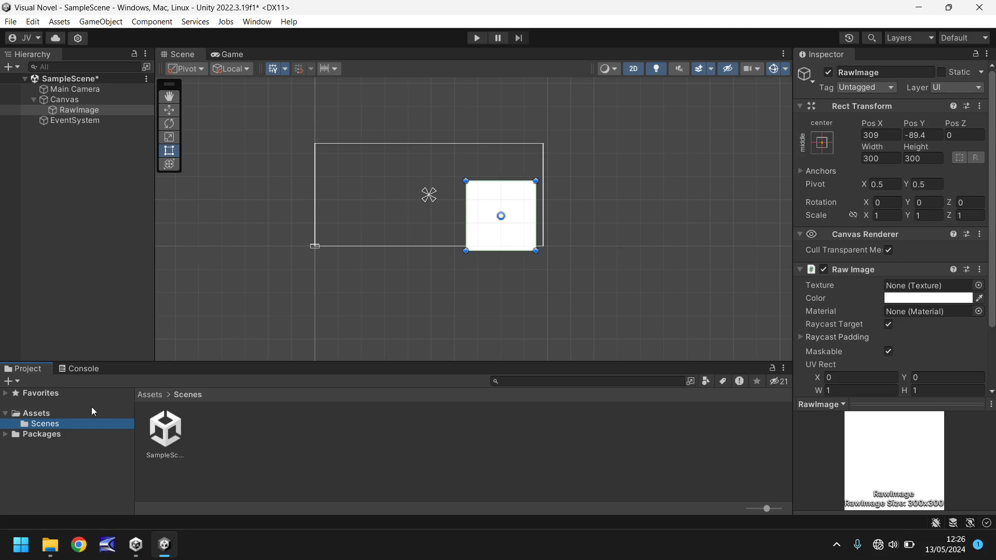
left_click(33, 415)
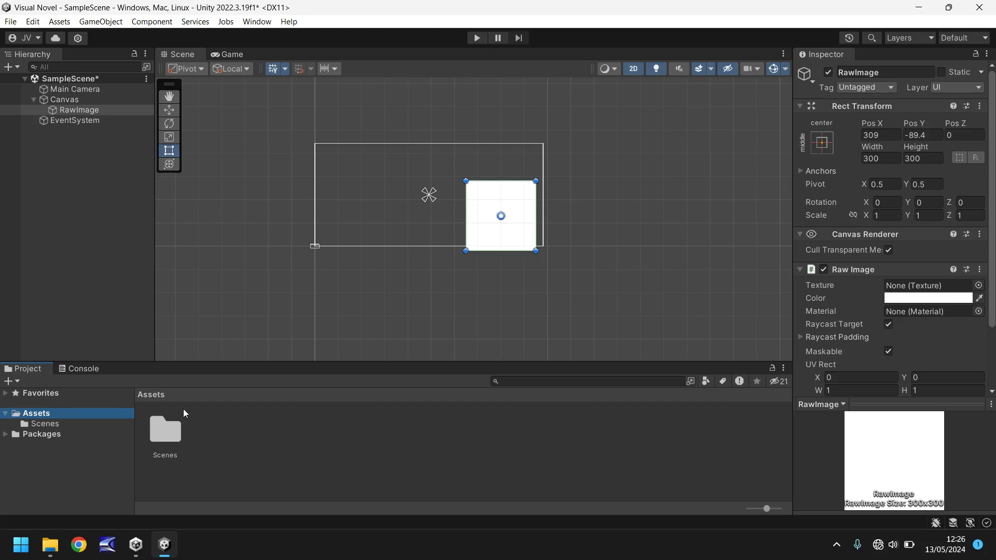
Create a new folder named Characters in Assets and open it.
right_click(234, 437)
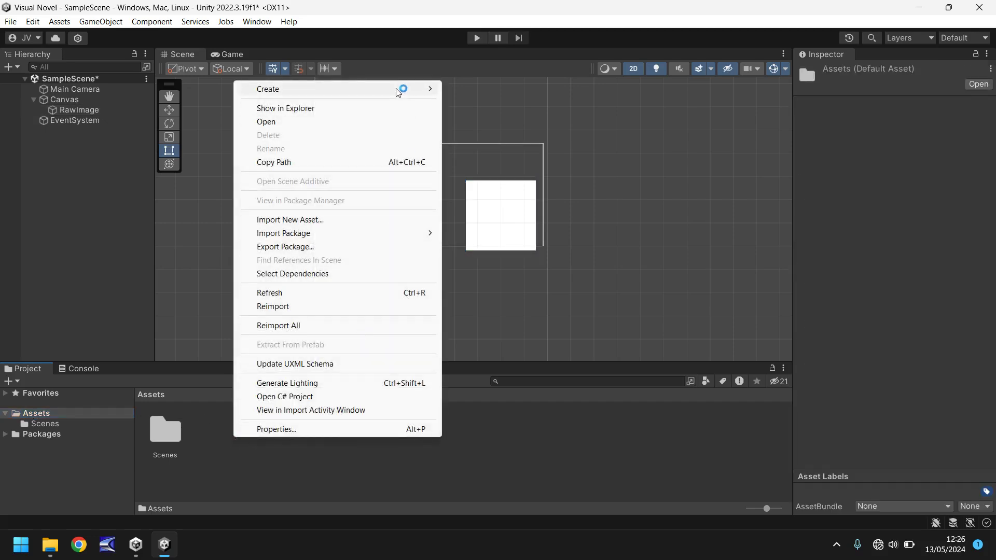
mouse_move(387, 93)
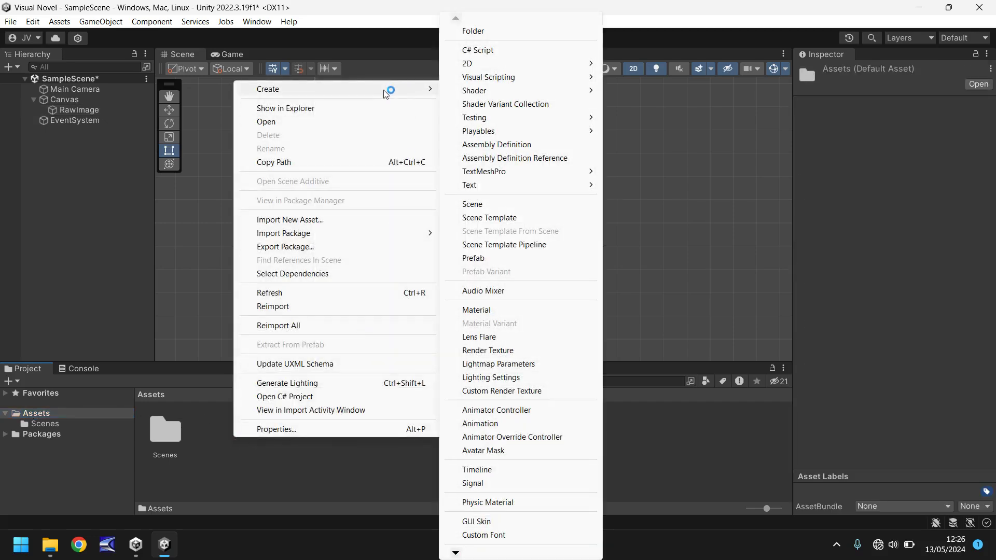
left_click(482, 31)
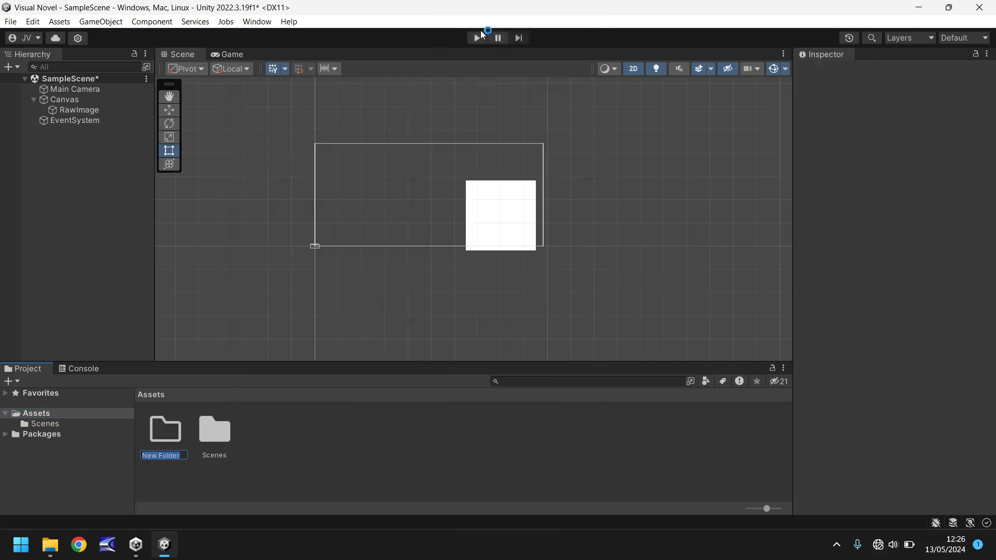
type("Charaacters")
key("Return")
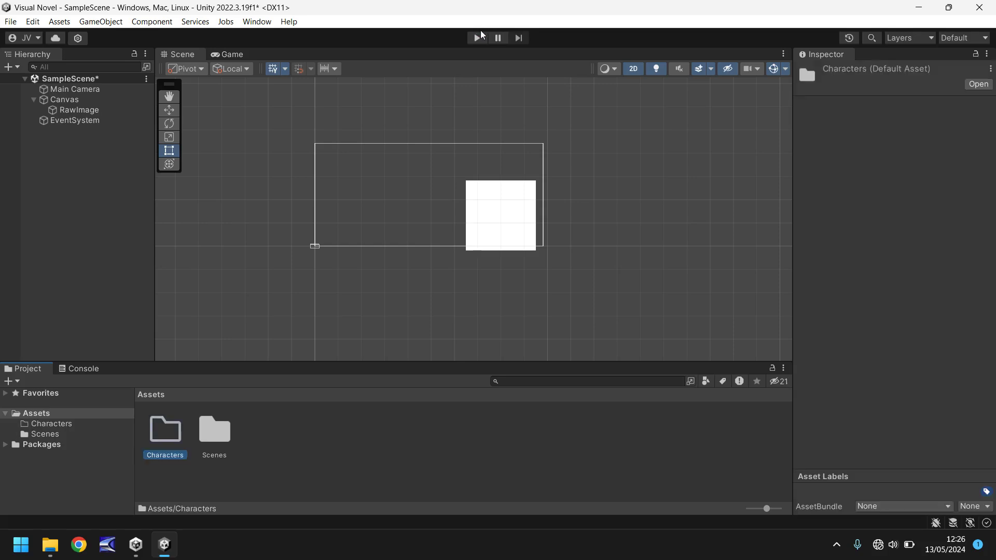
key("Return")
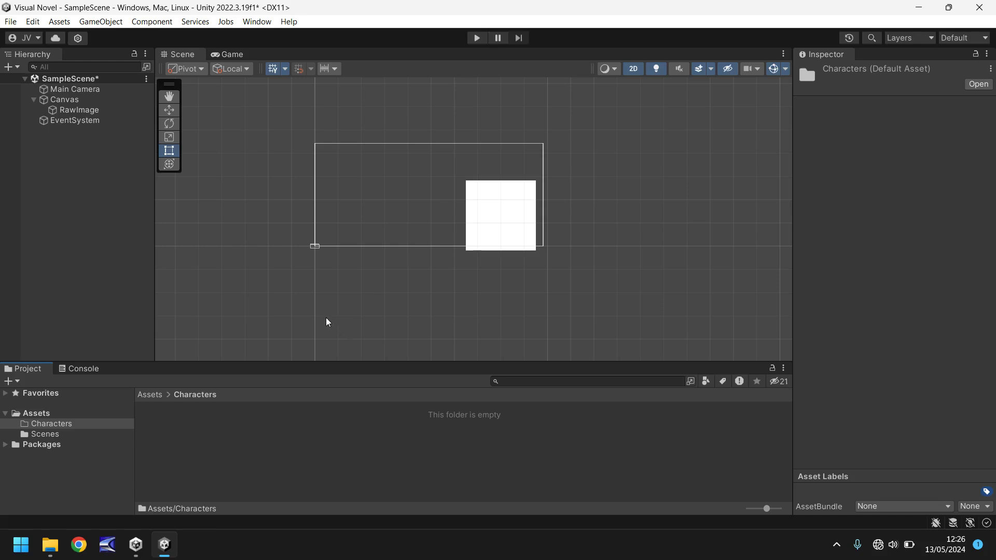
Drag the Char_Kasumi folder from File Explorer into Unity's Characters folder to import it.
left_click(50, 545)
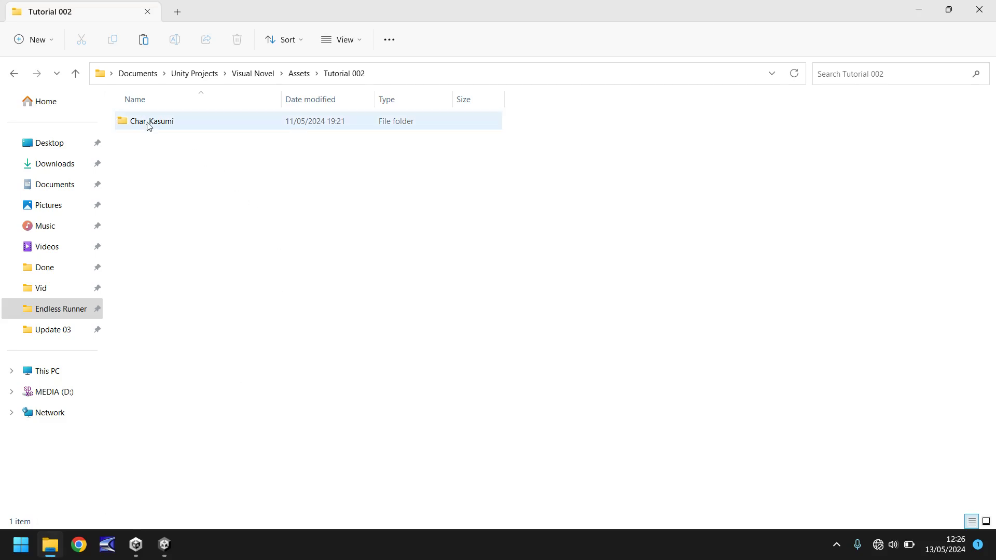
left_click_drag(134, 126, 235, 445)
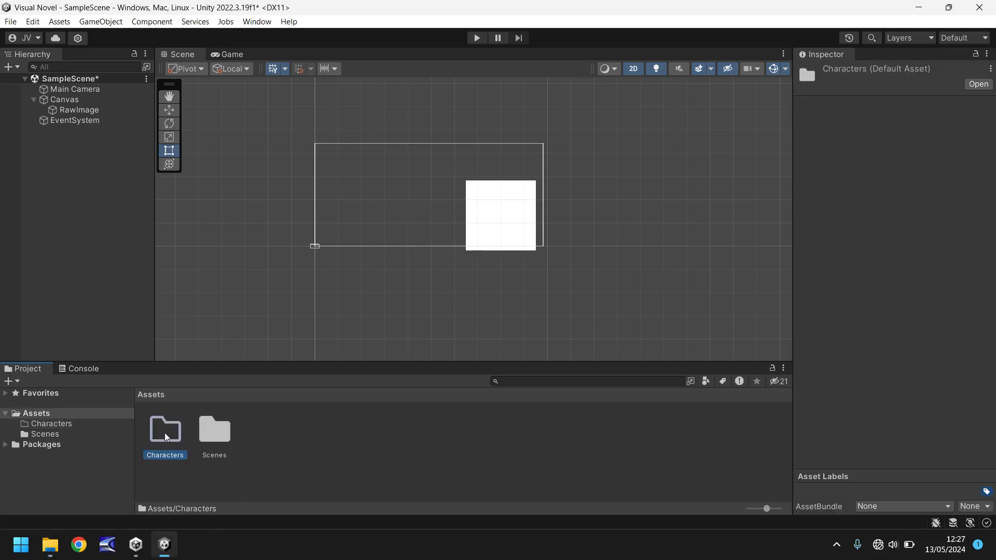
left_click(60, 423)
left_click(50, 544)
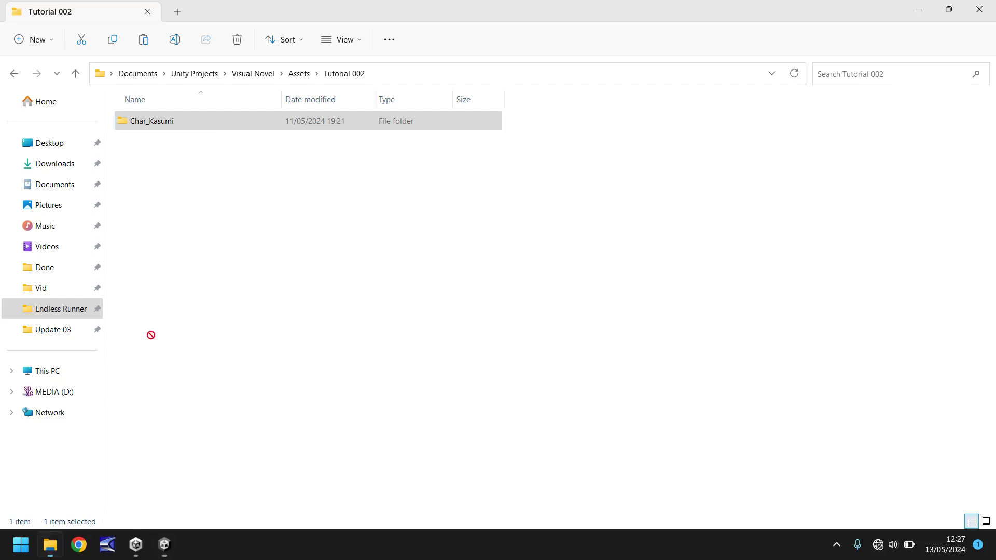
left_click_drag(156, 121, 173, 420)
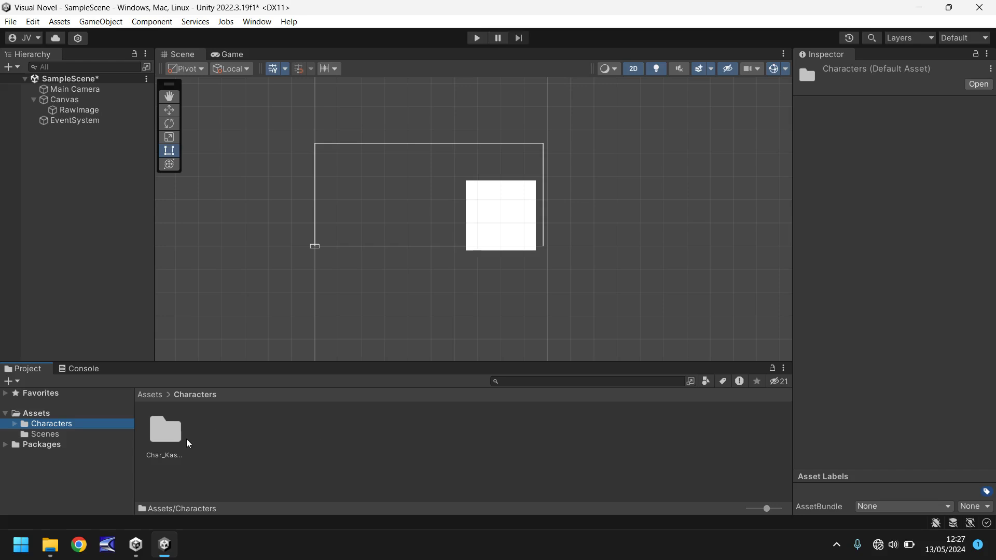
Open Char_Kasumi and then its Eyes Open subfolder.
double_click(166, 428)
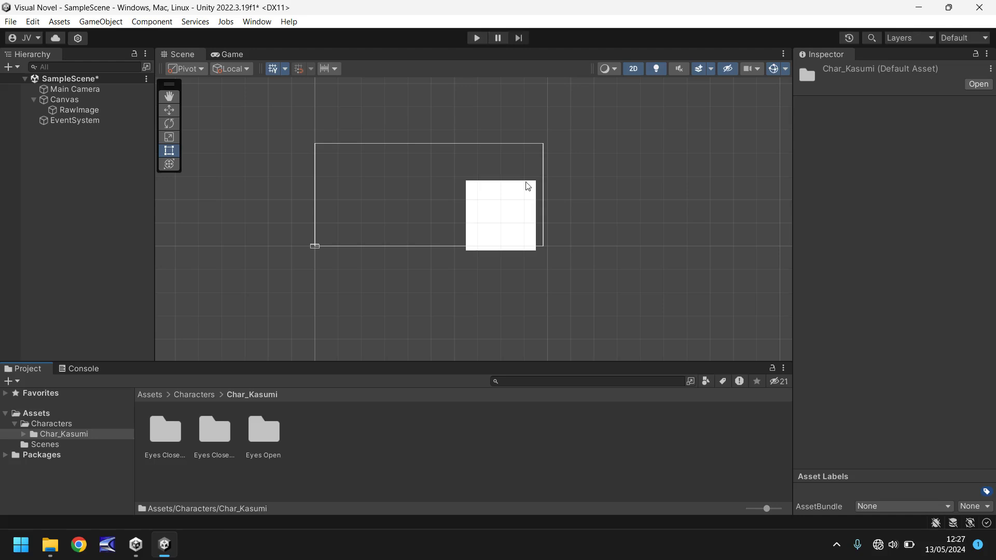
double_click(268, 432)
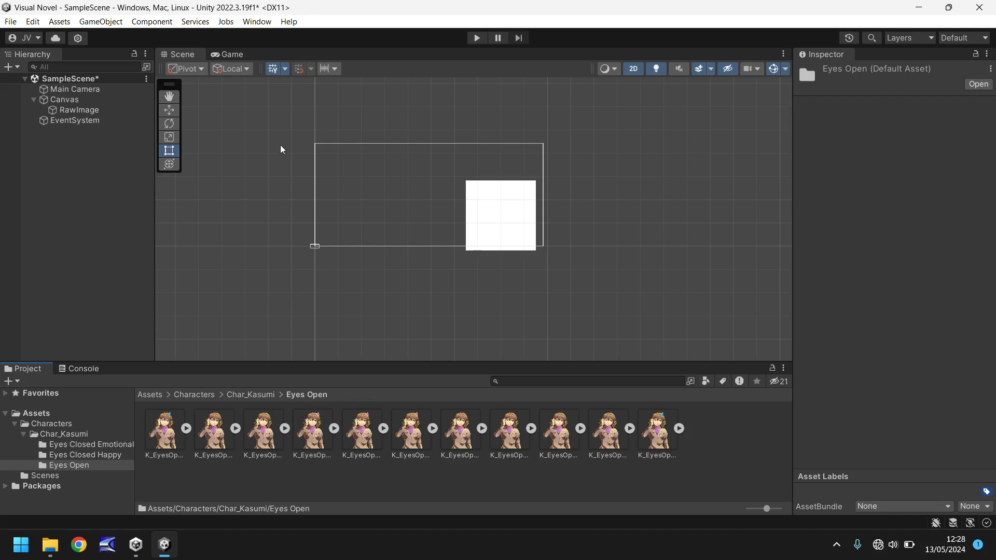
Assign K_EyesOpen_hmm as the RawImage's texture, briefly browsing the Eyes Closed Happy sprites.
left_click(79, 114)
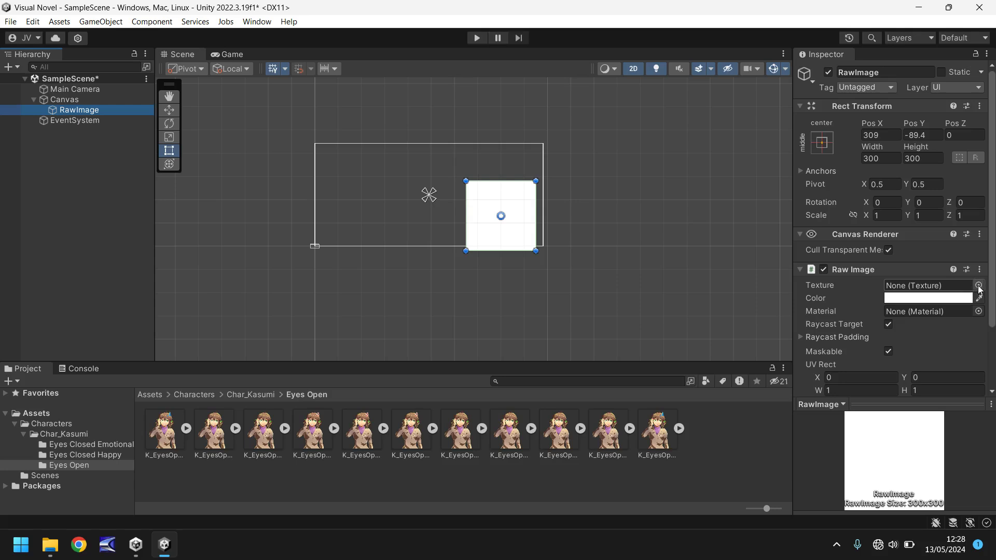
left_click_drag(266, 433, 923, 287)
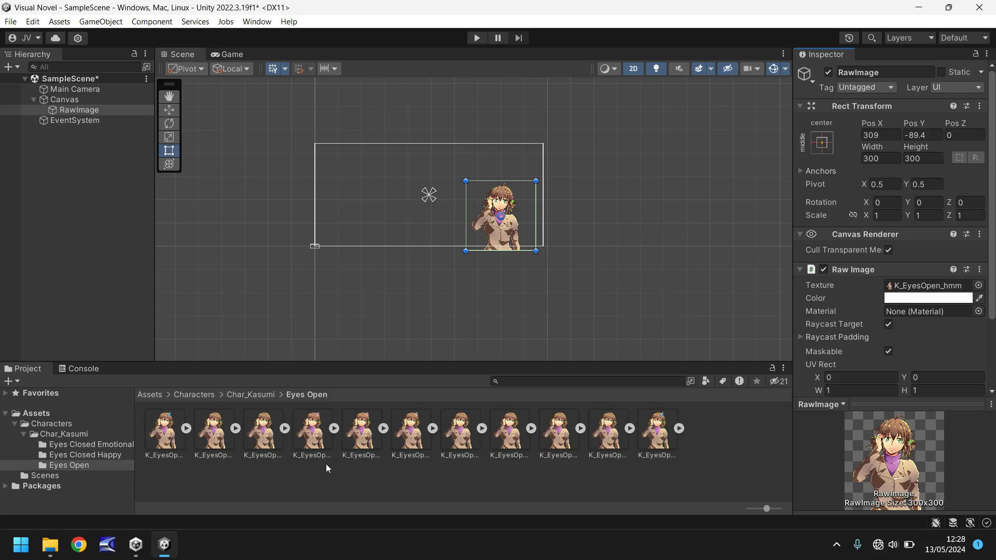
left_click(103, 455)
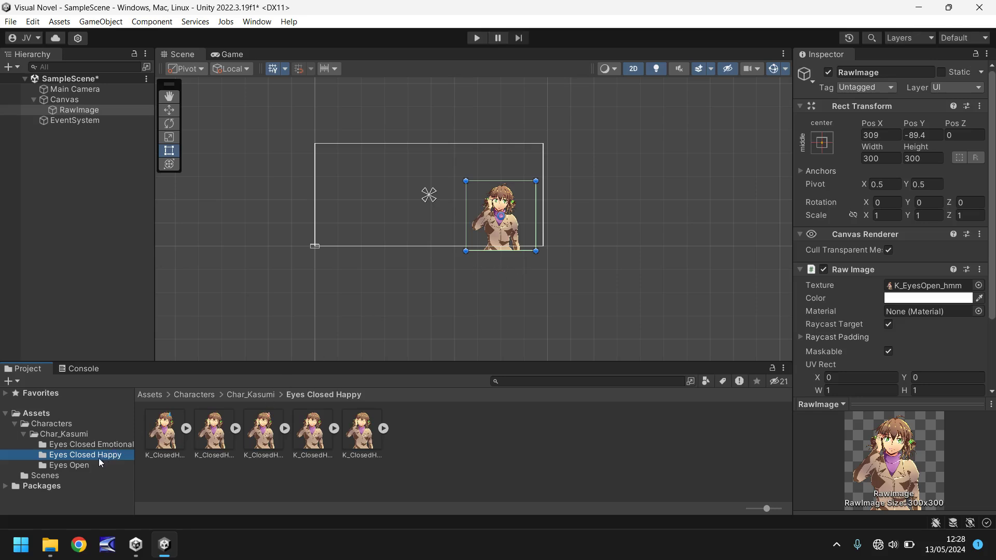
left_click(85, 465)
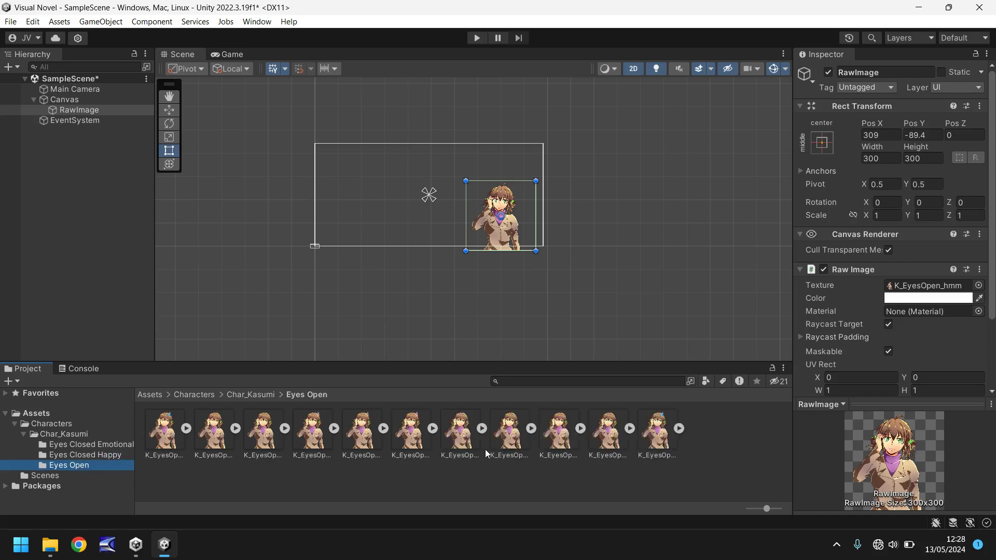
Set K_EyesOpen_mad's texture type to Default and apply it.
left_click(314, 436)
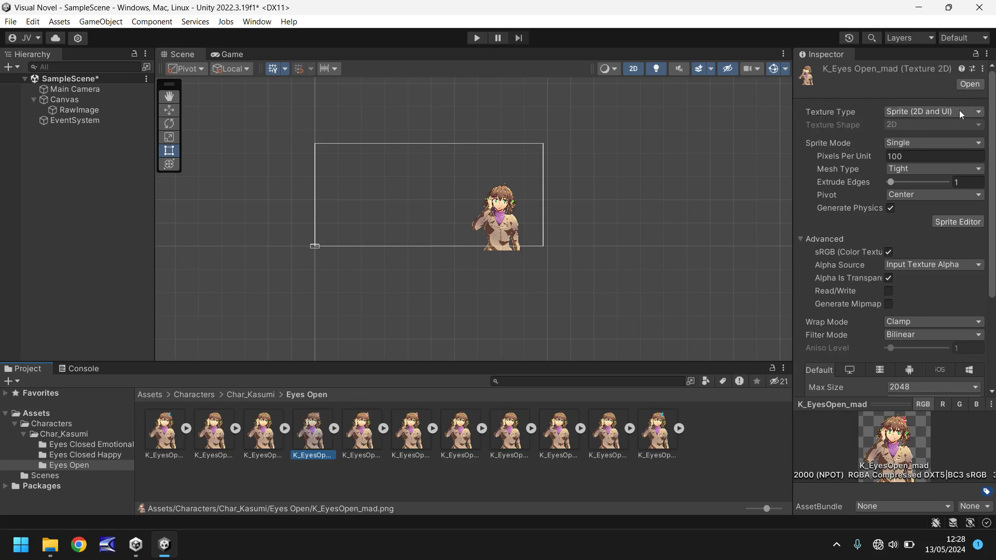
left_click(975, 113)
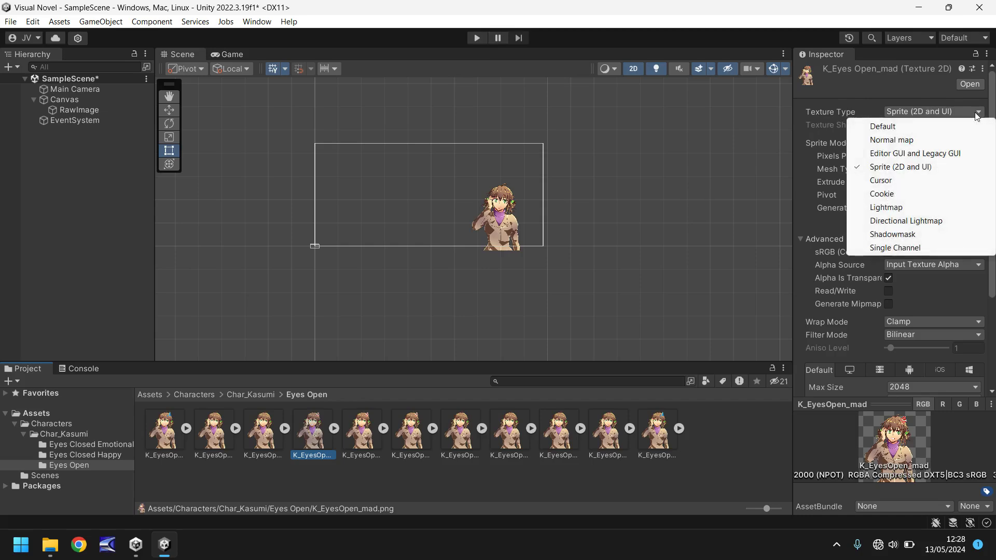
left_click(892, 126)
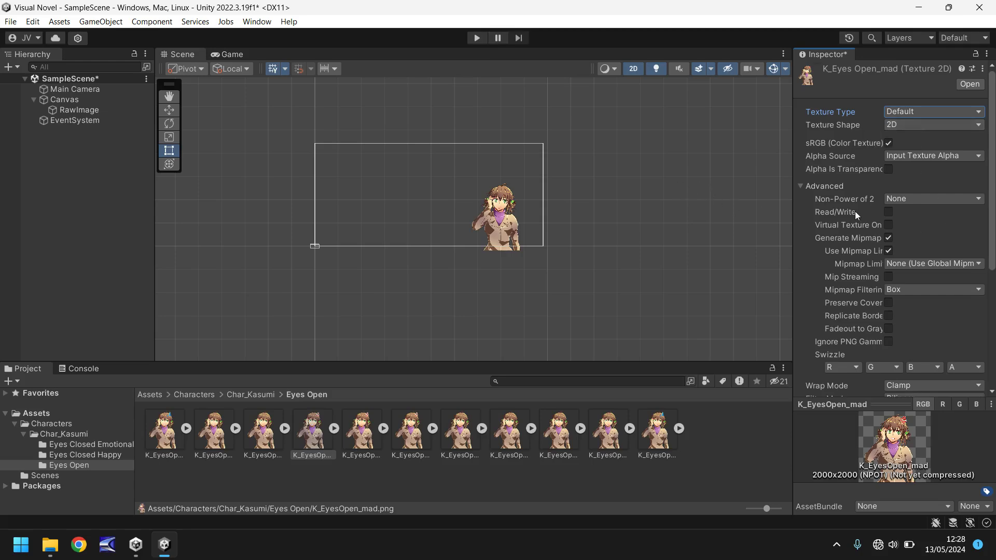
scroll(855, 211, "down", 6)
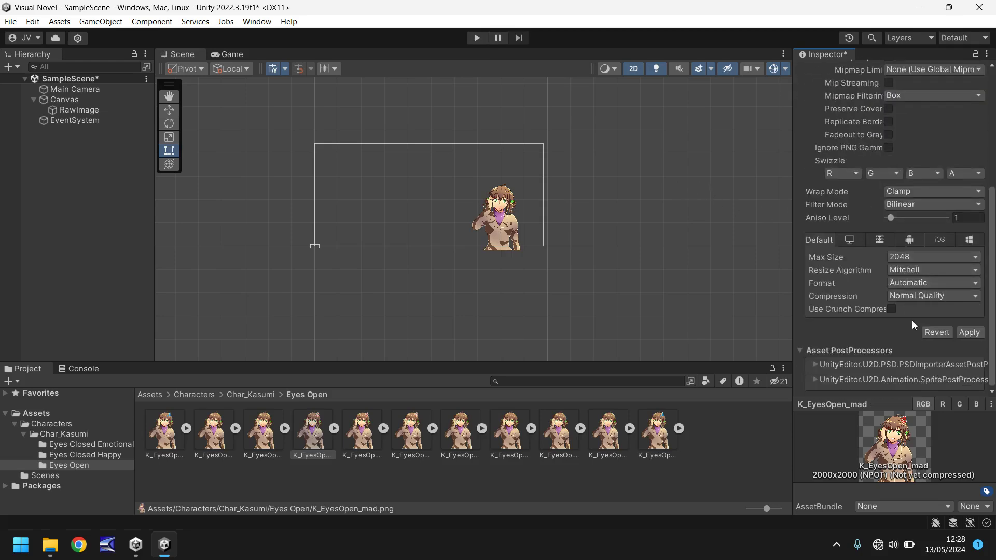
left_click(971, 334)
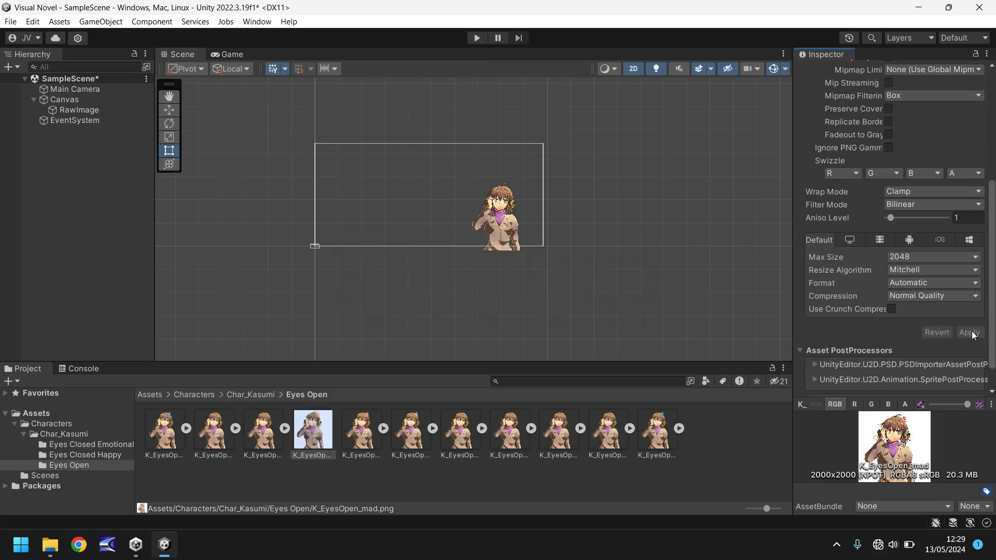
Change K_EyesOpen_mad's texture type to Sprite (2D and UI) and apply.
left_click(301, 471)
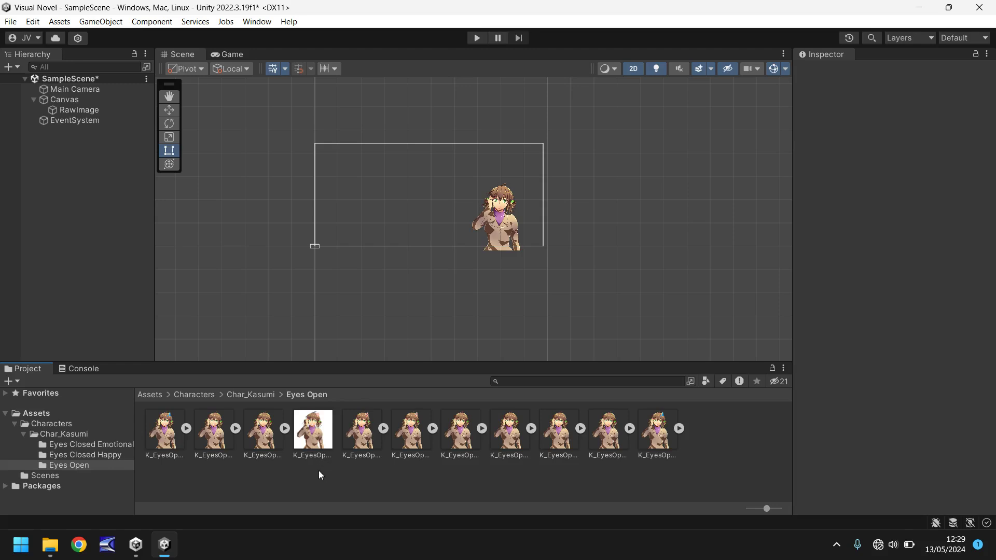
left_click(312, 429)
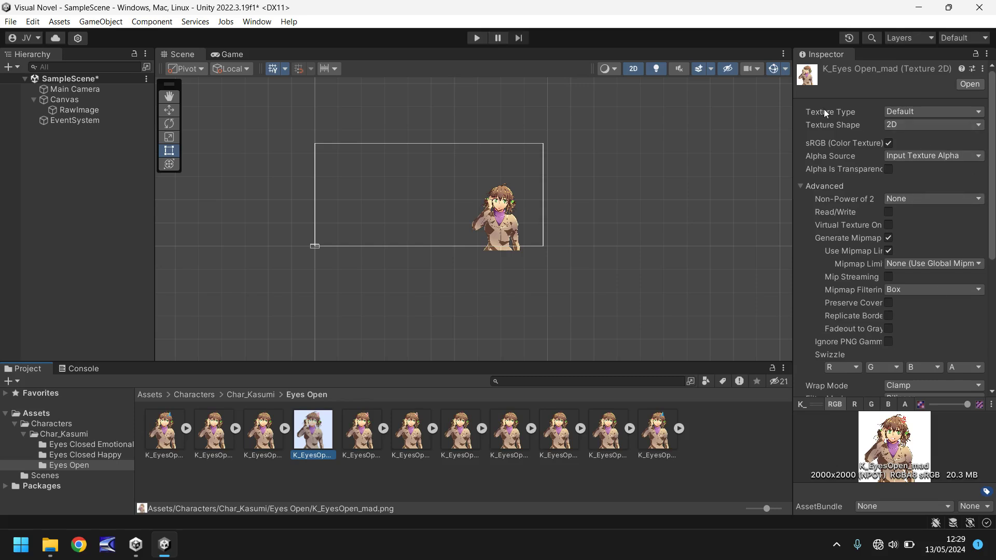
left_click(933, 112)
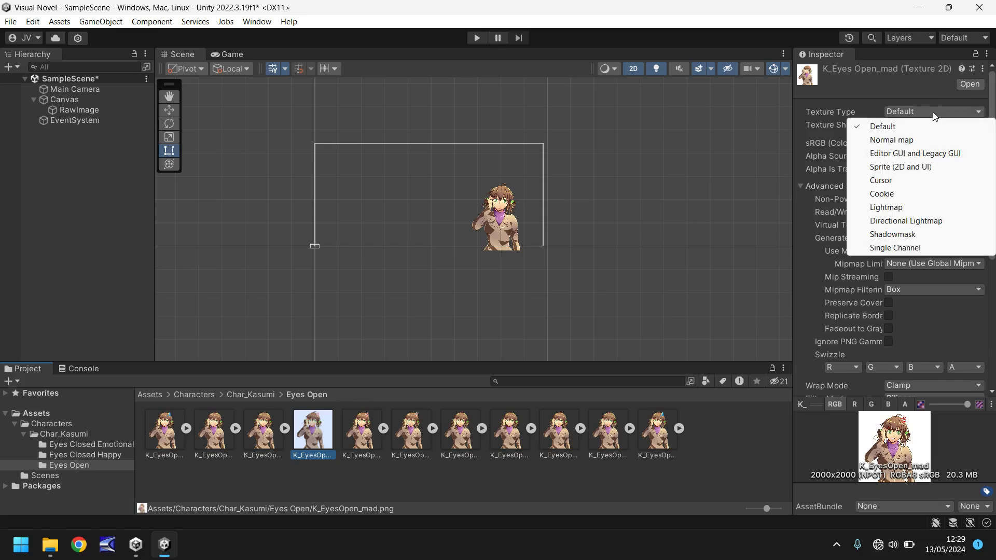
left_click(908, 167)
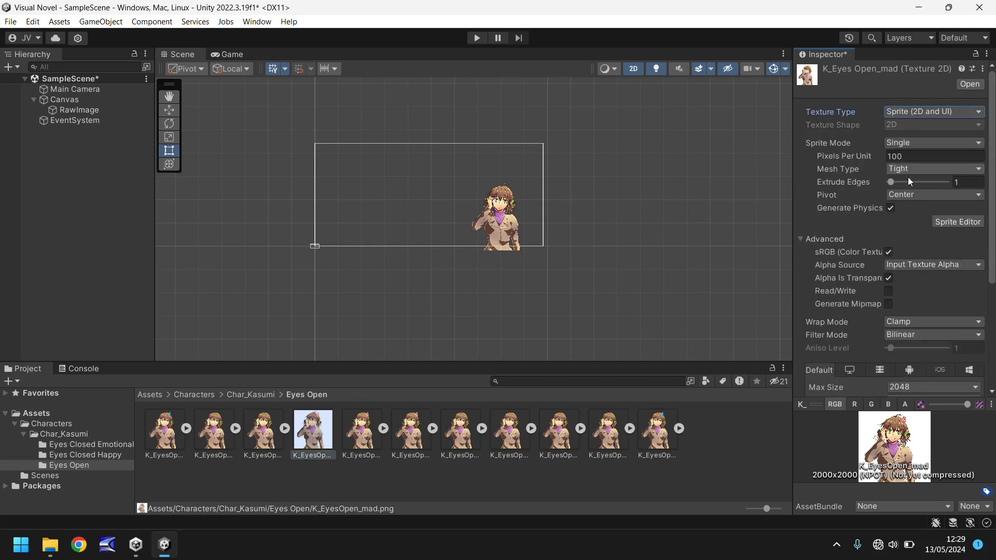
scroll(911, 195, "down", 3)
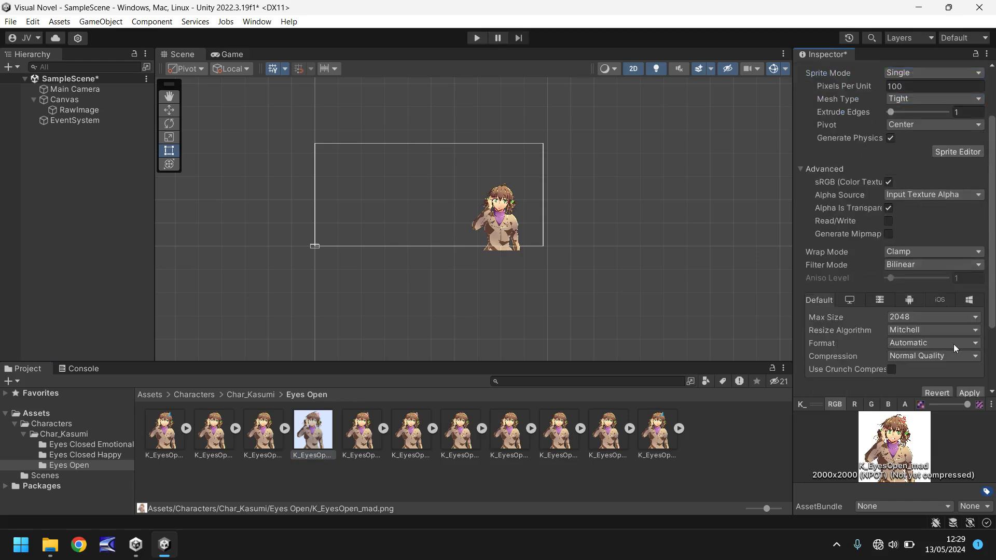
left_click(969, 392)
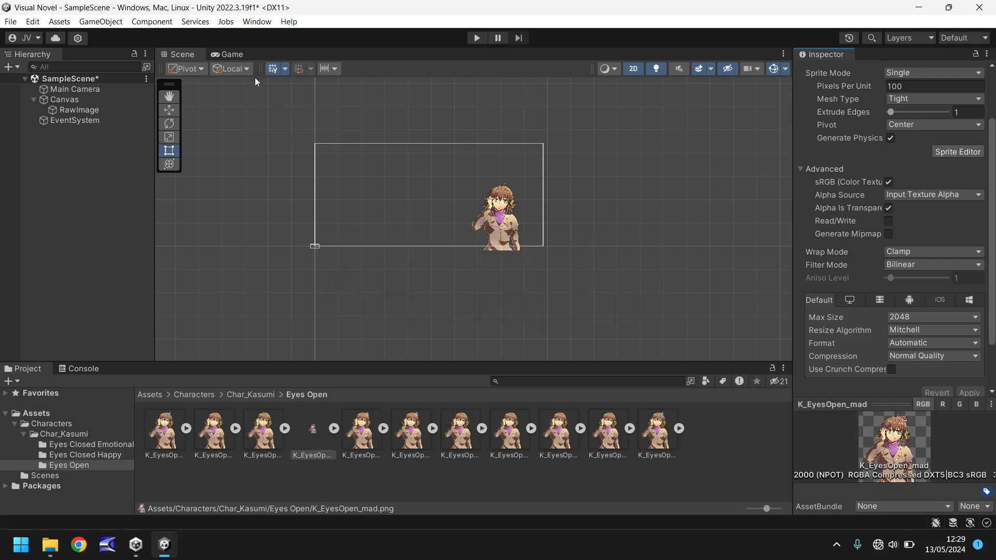
Preview the Game view, then select the RawImage with the Move tool and ping its K_EyesOpen_hmm texture.
left_click(236, 55)
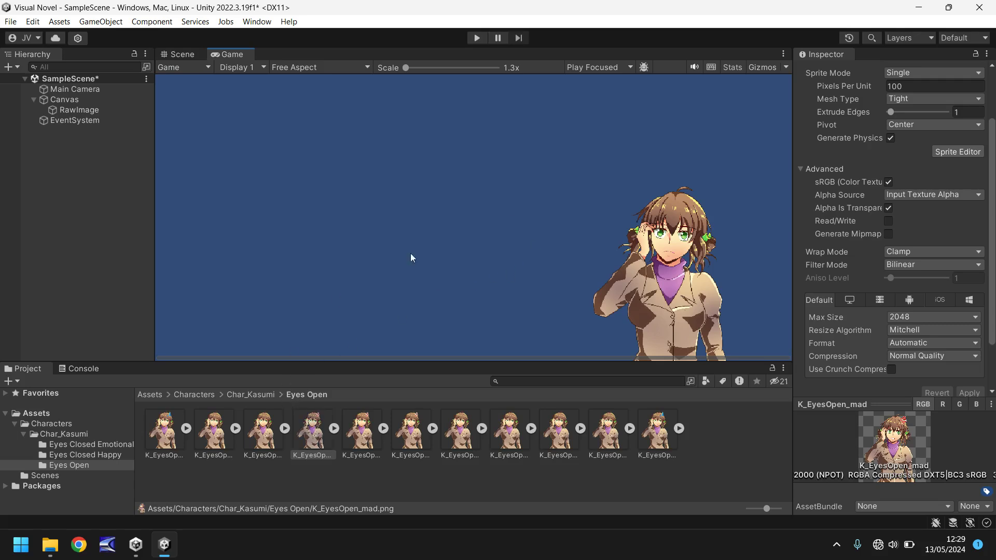
left_click(180, 55)
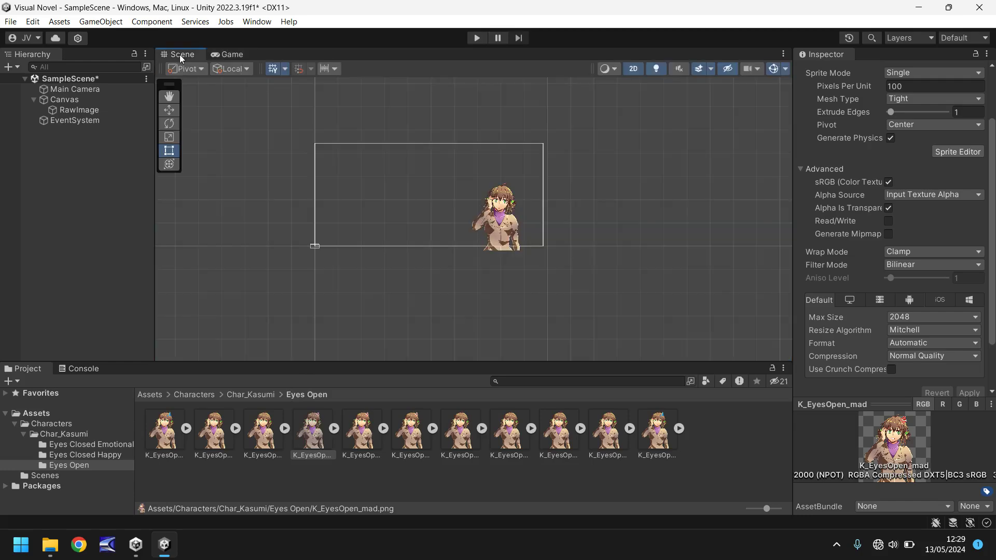
left_click(495, 222)
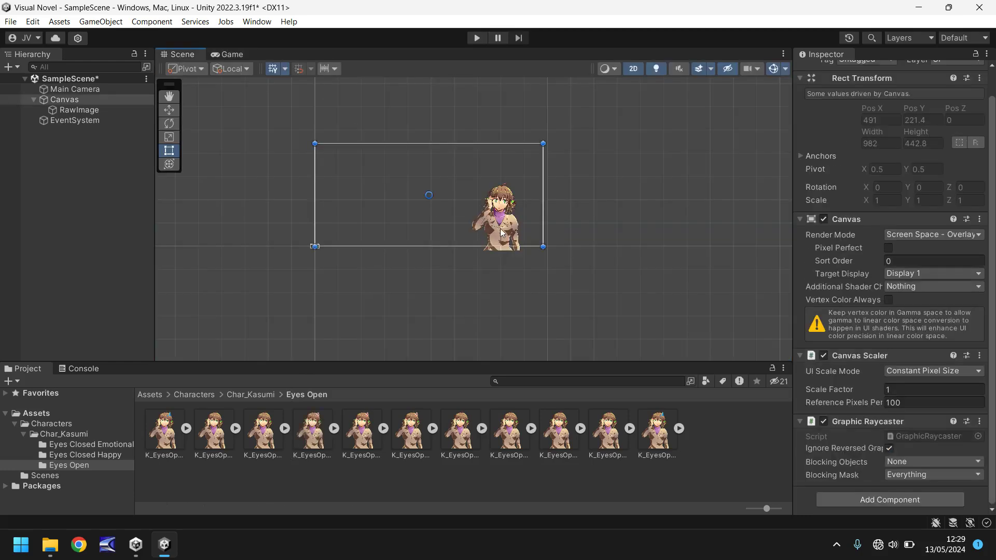
left_click(83, 110)
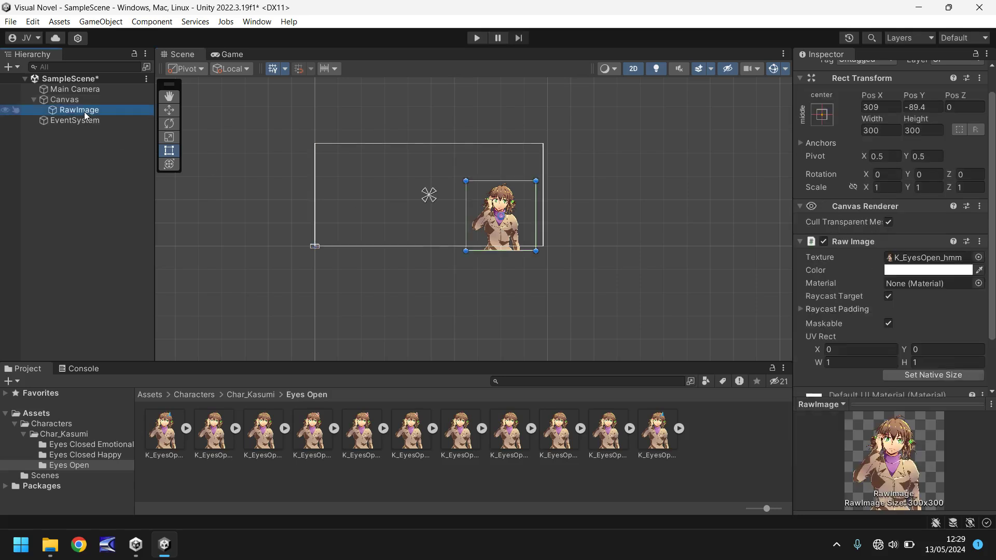
left_click(169, 110)
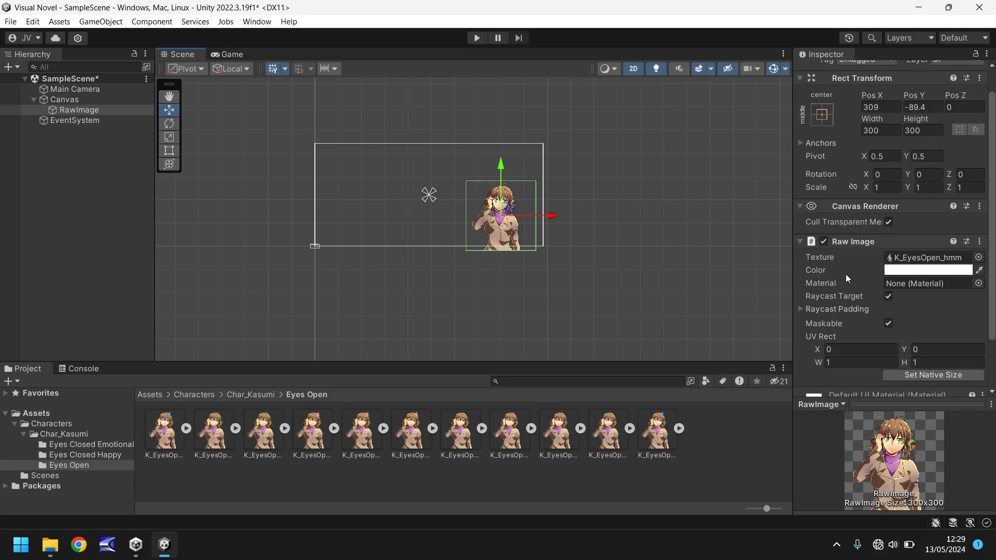
left_click(928, 259)
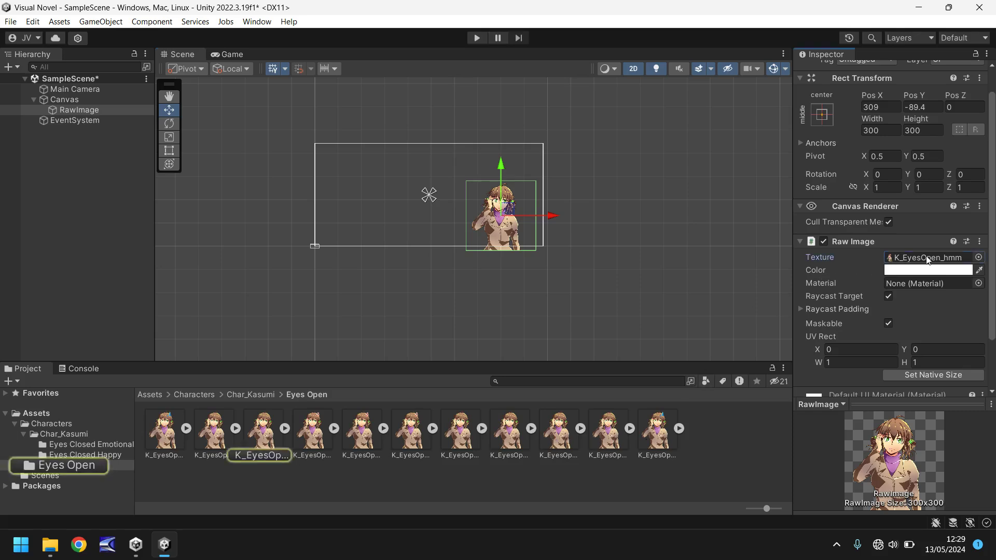
Enable Generate Mipmap on the K_EyesOpen_hmm texture and apply the reimport.
left_click(267, 429)
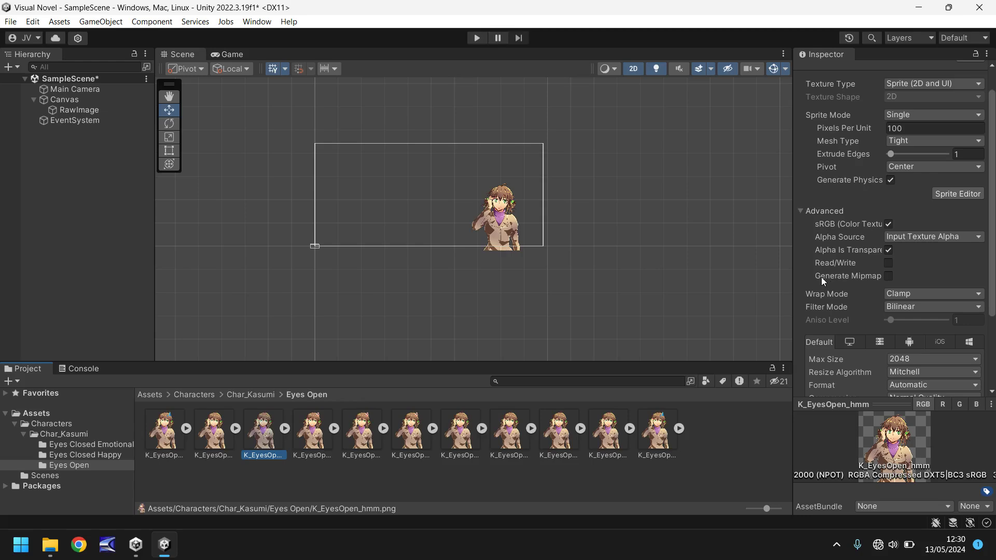
mouse_move(820, 277)
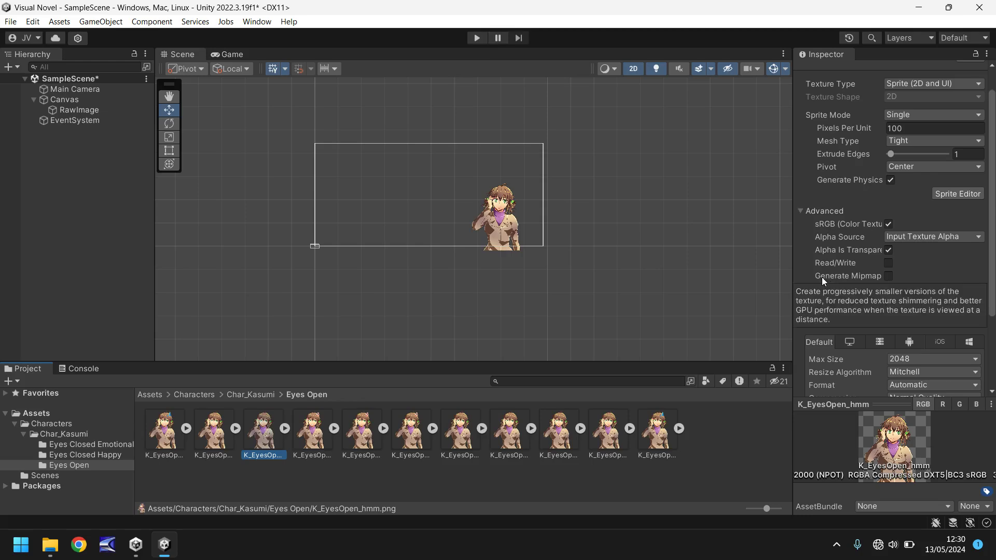
left_click(888, 275)
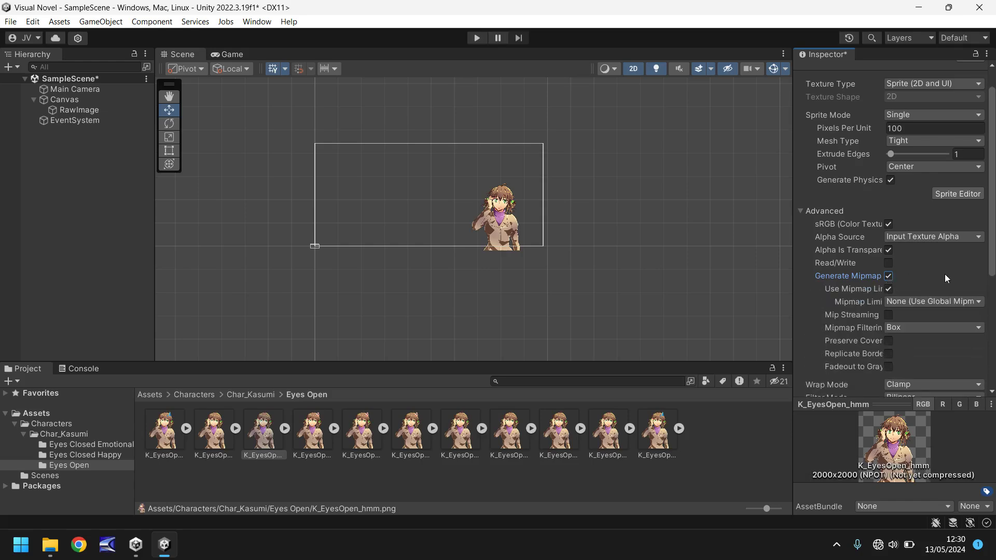
scroll(945, 274, "down", 5)
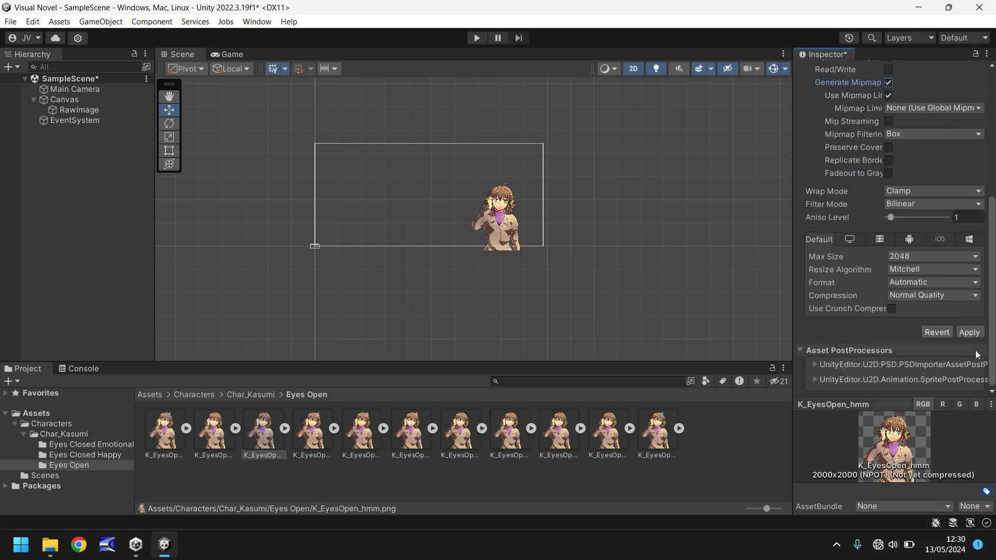
left_click(968, 332)
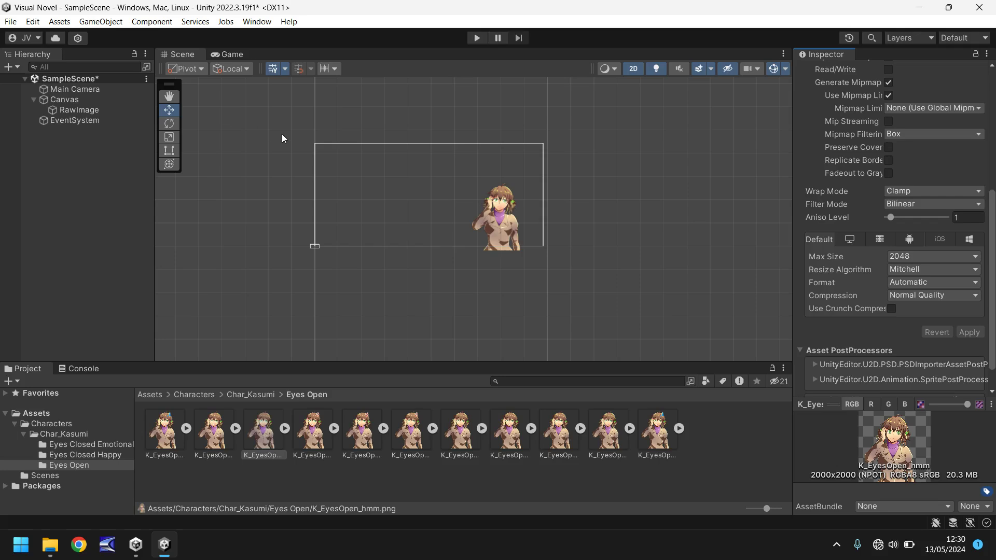
Untick Low Resolution Aspect Ratios in the Game view's aspect menu, then compare Scene and Game views.
left_click(240, 54)
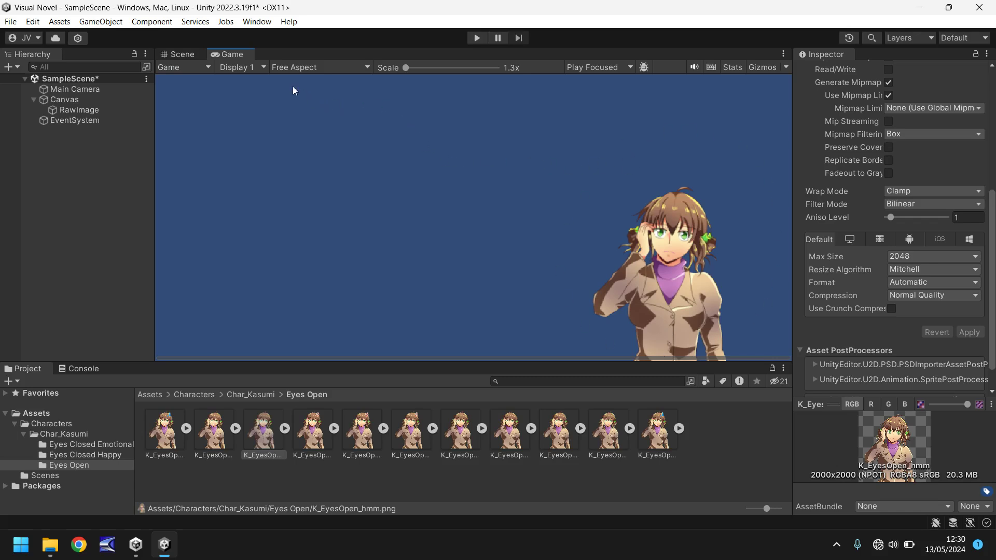
left_click(363, 66)
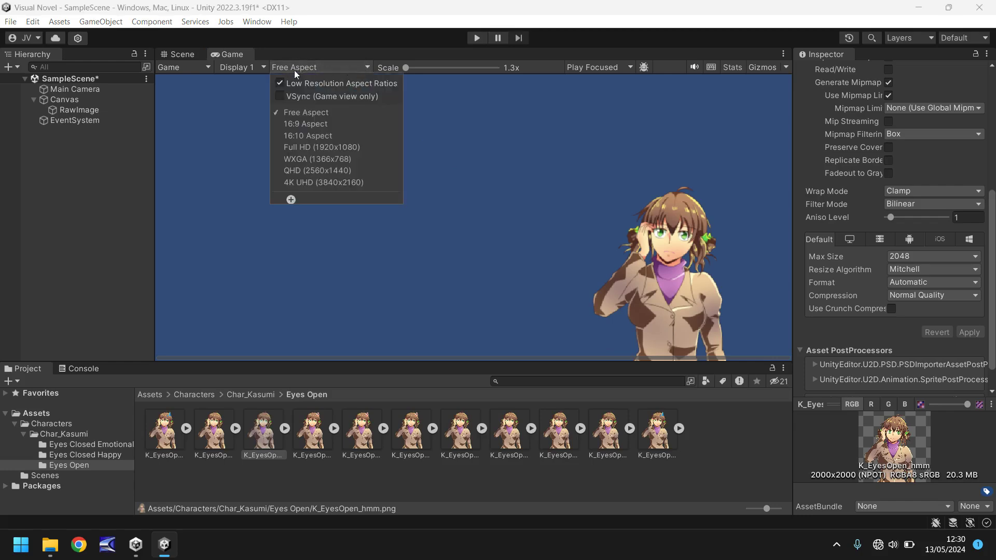
left_click(280, 83)
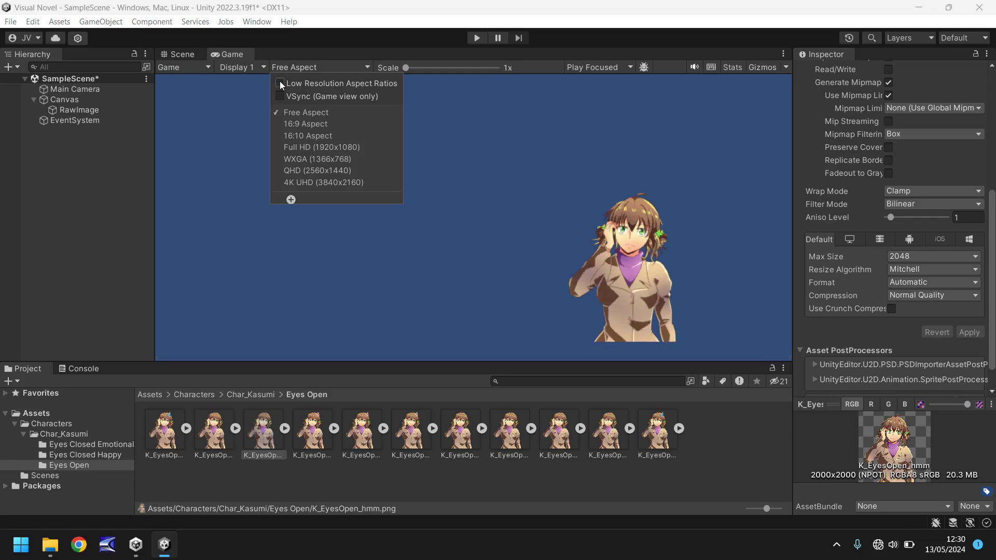
left_click(372, 34)
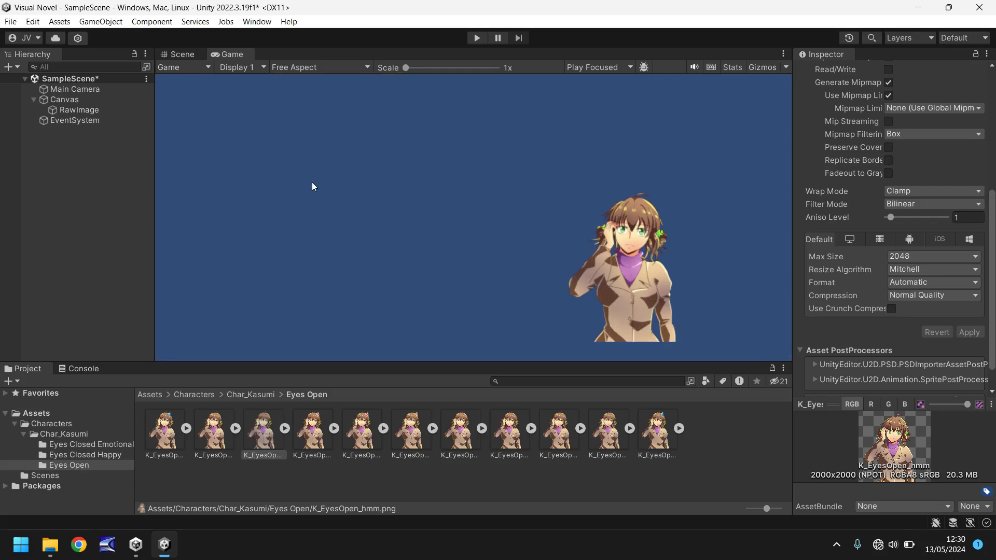
left_click(181, 55)
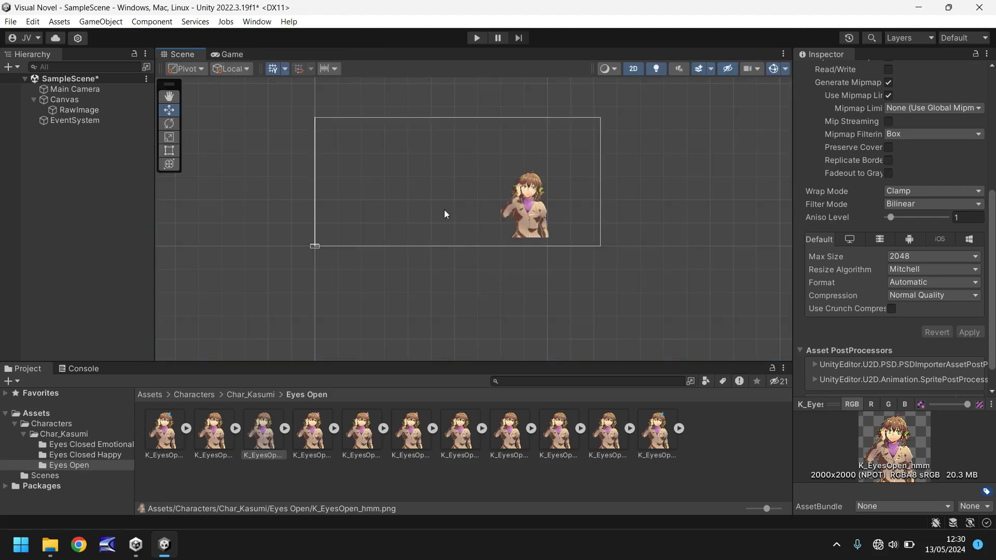
scroll(533, 236, "up", 1)
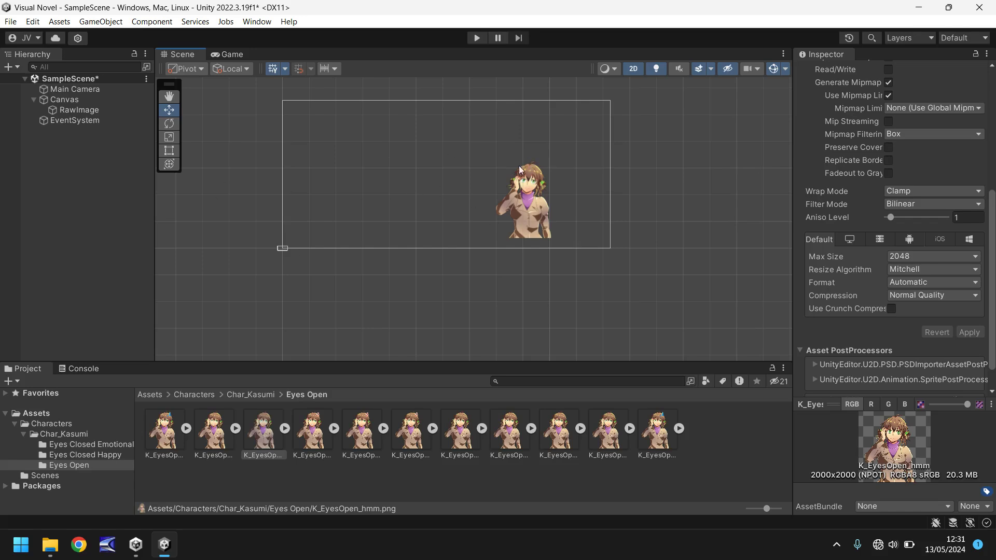
left_click(225, 55)
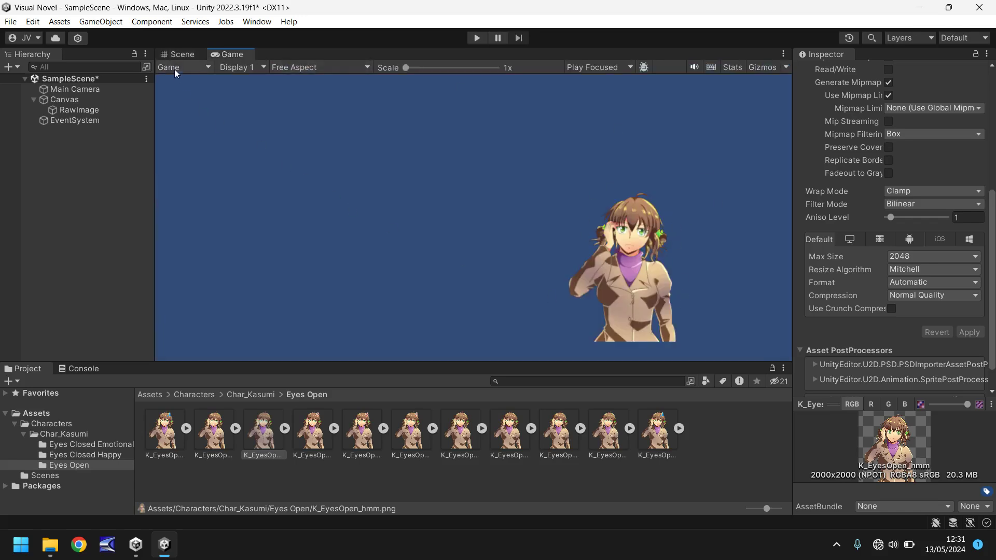
left_click(176, 56)
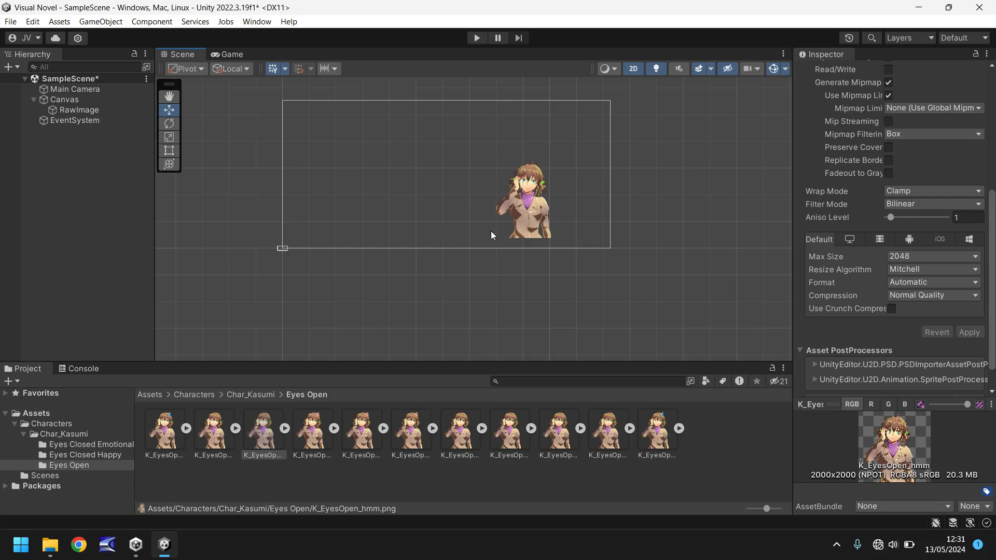
Select Kasumi's RawImage and set its width and height to 500.
left_click(534, 203)
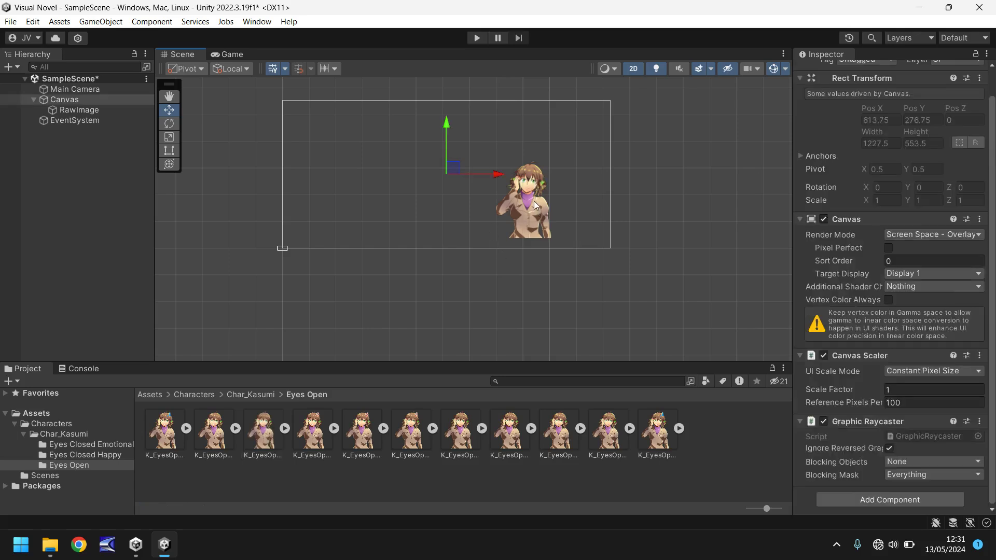
left_click(534, 208)
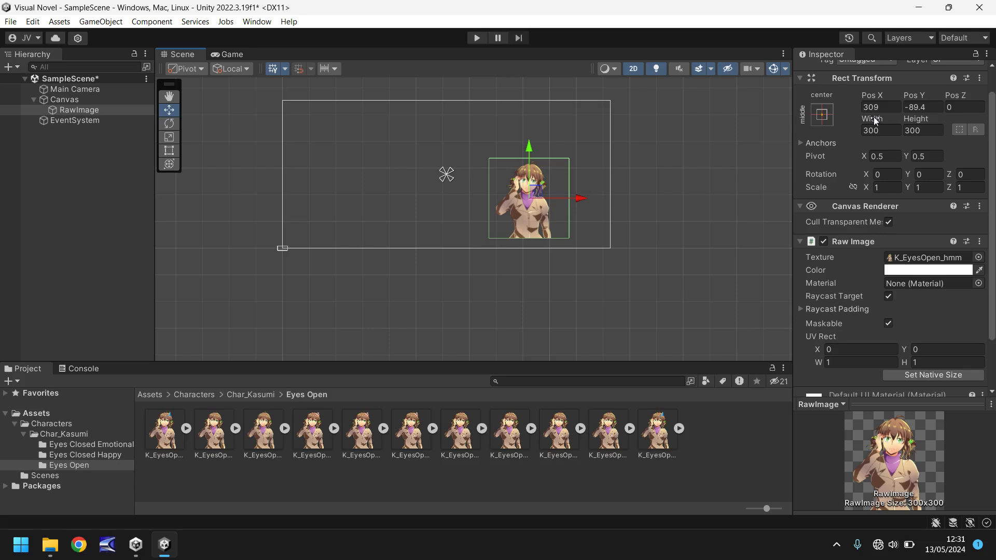
left_click(889, 127)
type("500")
key("Tab")
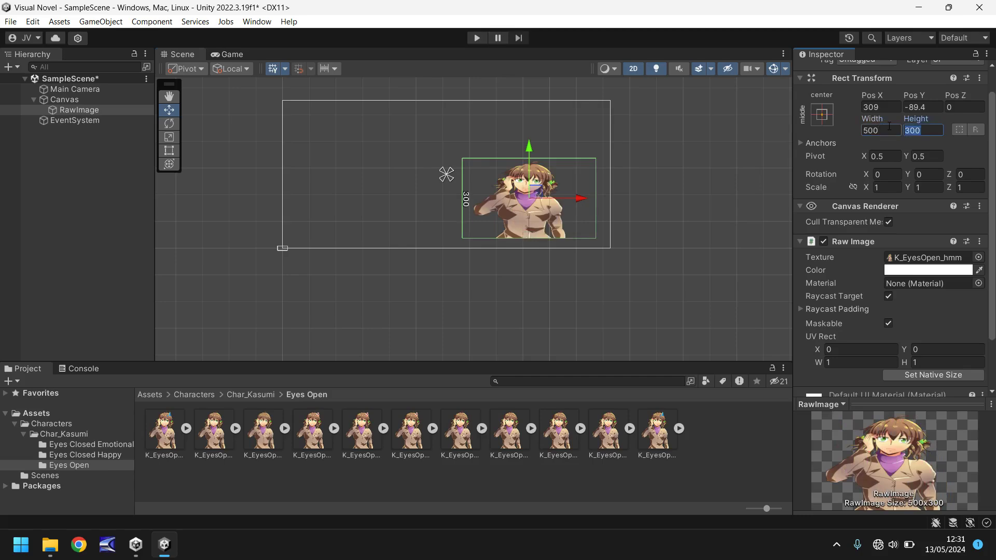
type("500")
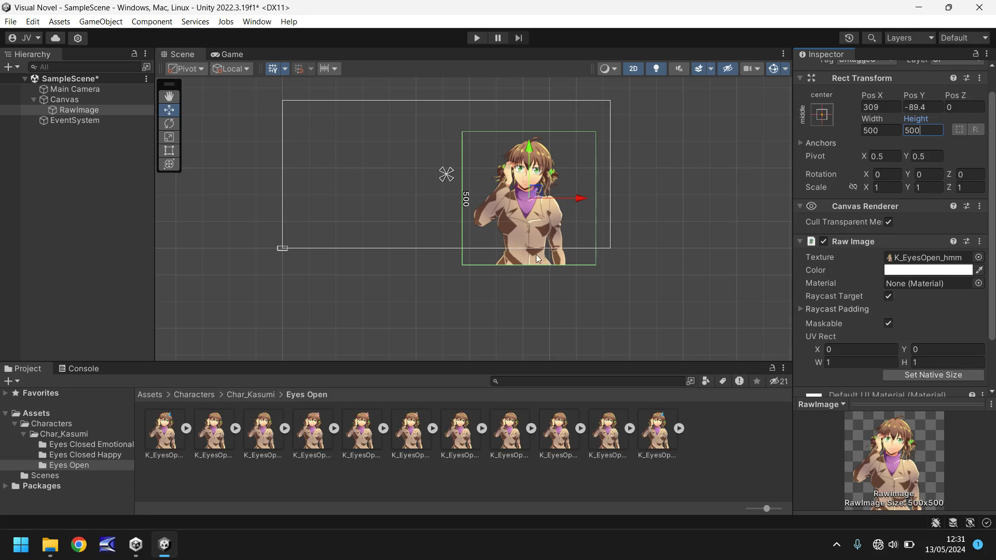
Drag the image into the canvas's bottom-right corner with the Rect Tool and check the Game view.
left_click(169, 150)
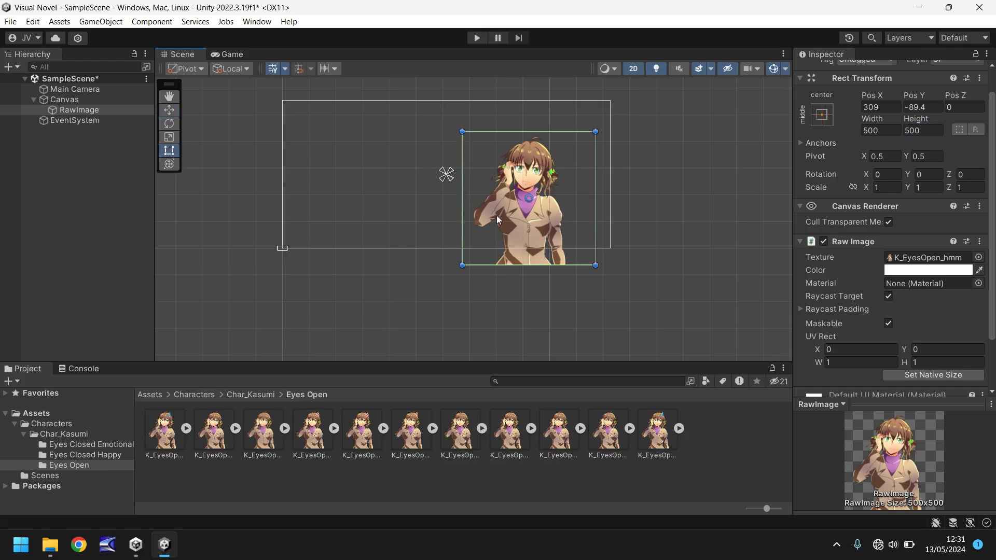
left_click_drag(497, 216, 516, 200)
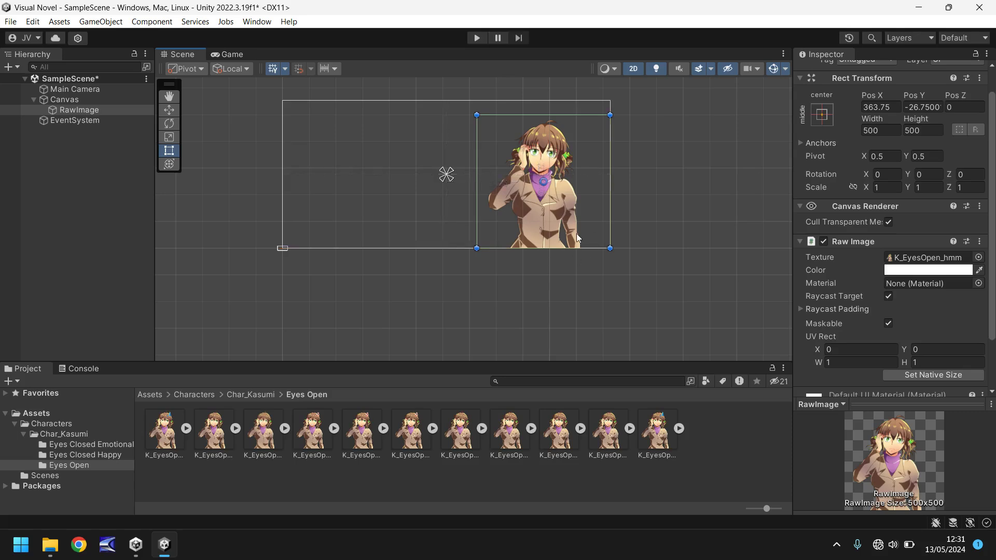
left_click(240, 55)
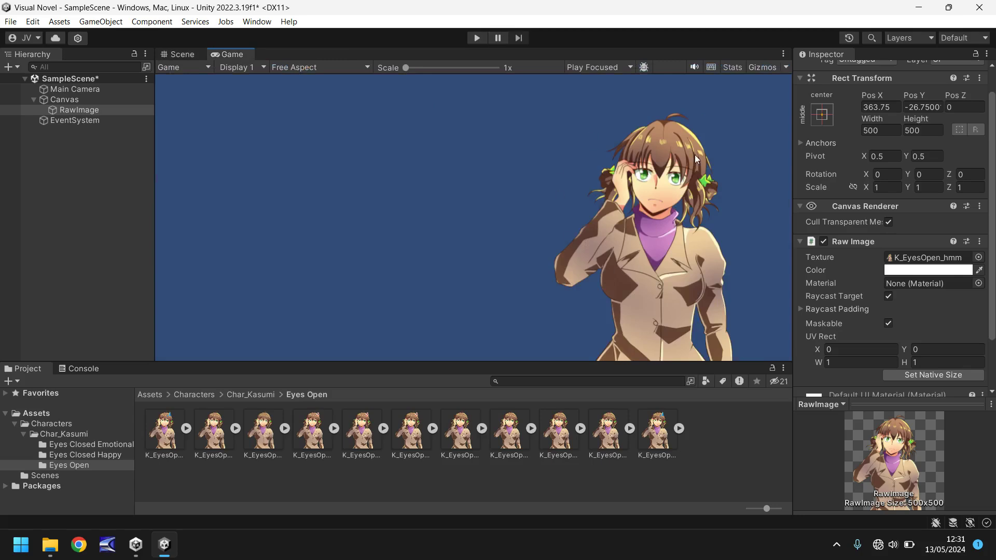
left_click(183, 55)
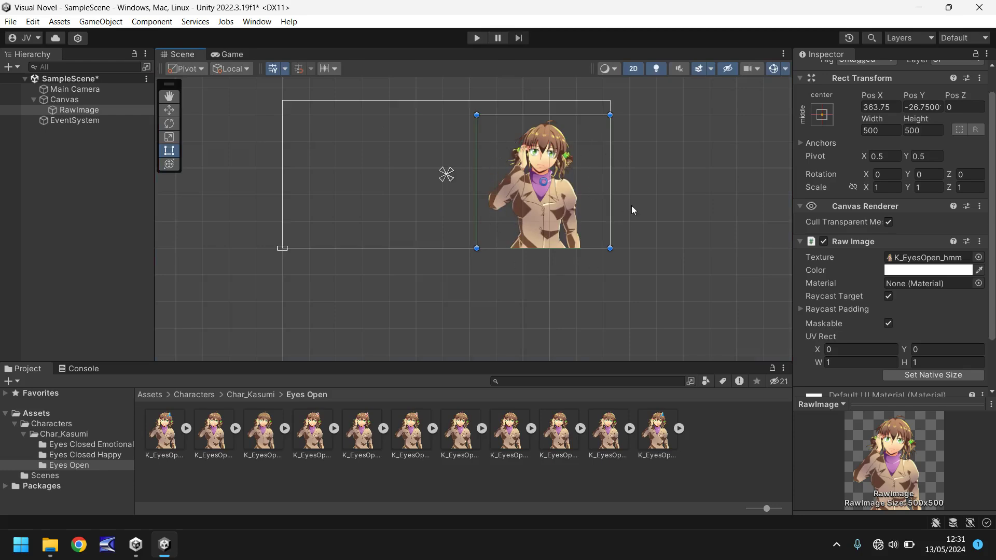
Rename the RawImage object to KasumiConfused in the Hierarchy.
left_click(87, 110)
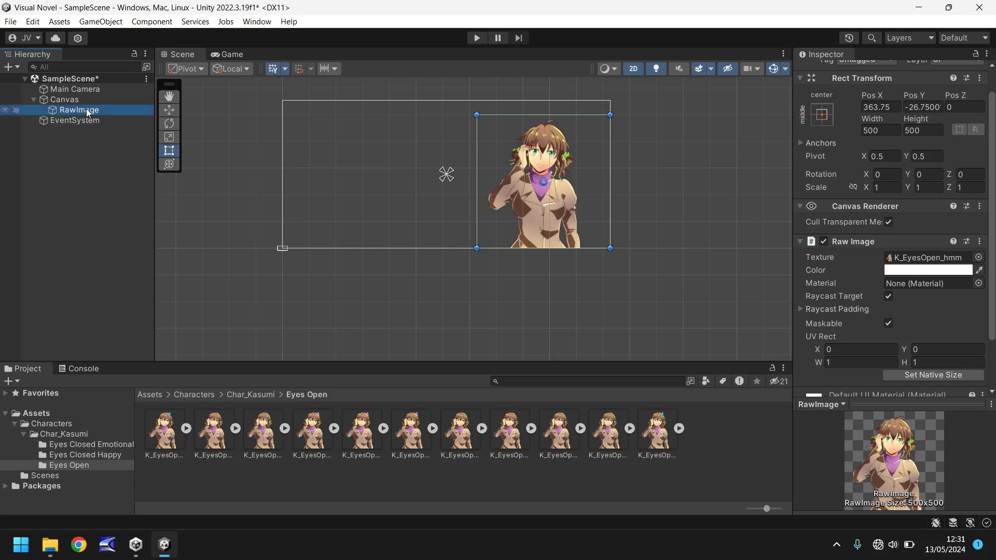
left_click(87, 110)
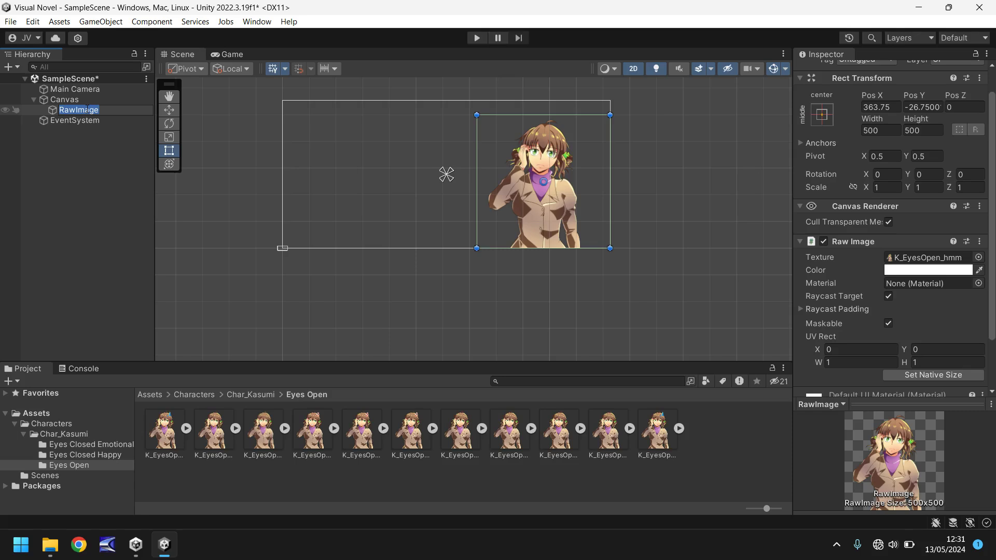
type("KasumiConfused")
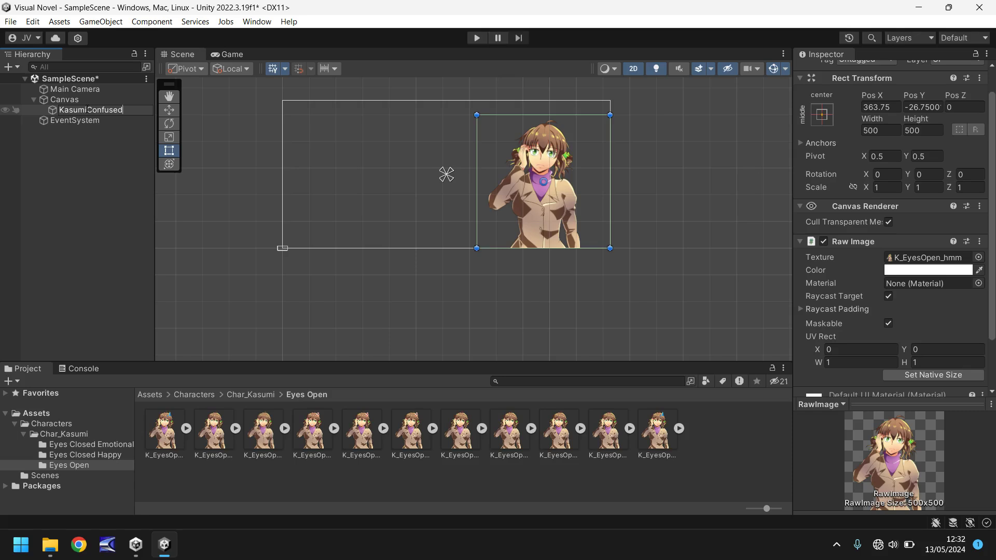
key("Return")
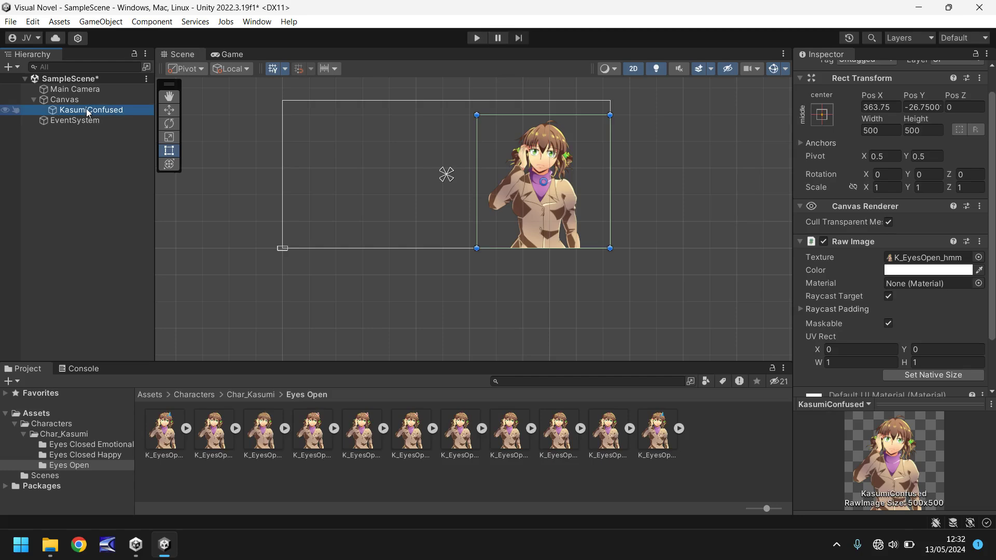
Duplicate KasumiConfused and place the copy at Pos X -363.75, mirroring the original on the left.
key("ctrl+d")
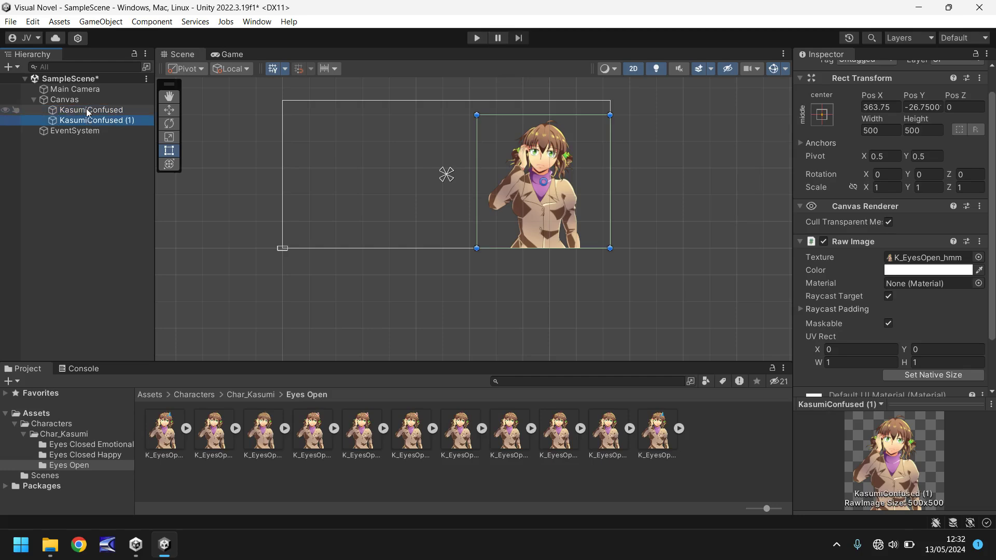
left_click(169, 110)
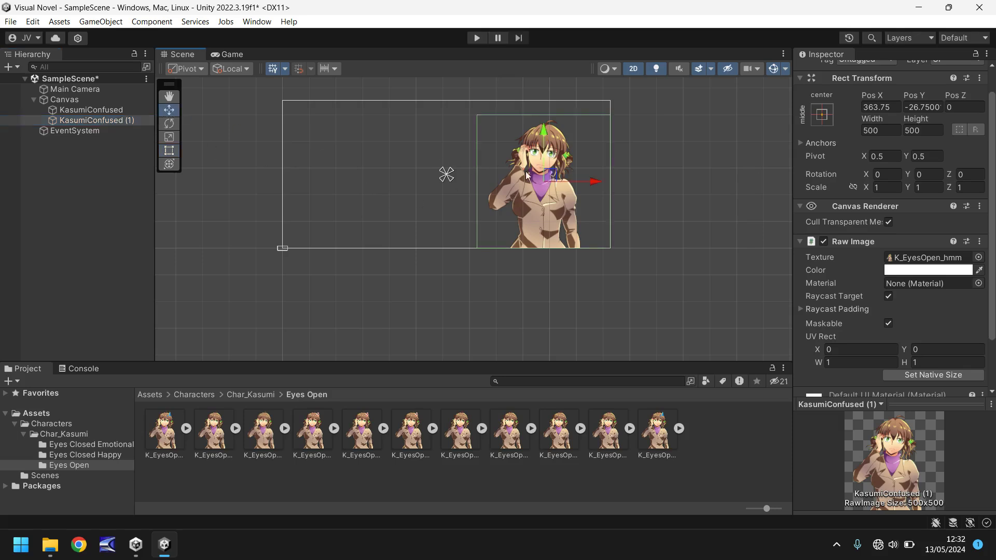
left_click_drag(593, 182, 399, 174)
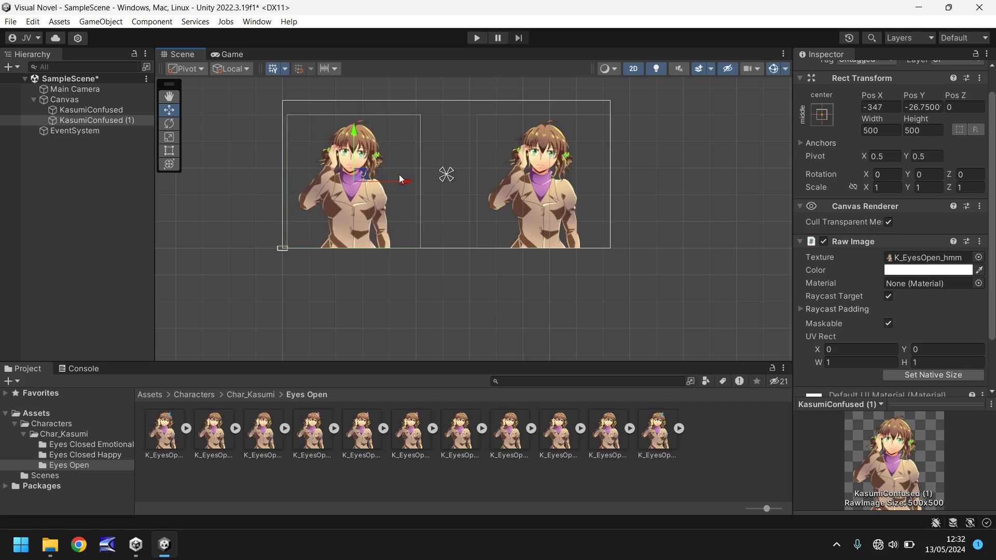
left_click(397, 174)
left_click(396, 173)
left_click(169, 150)
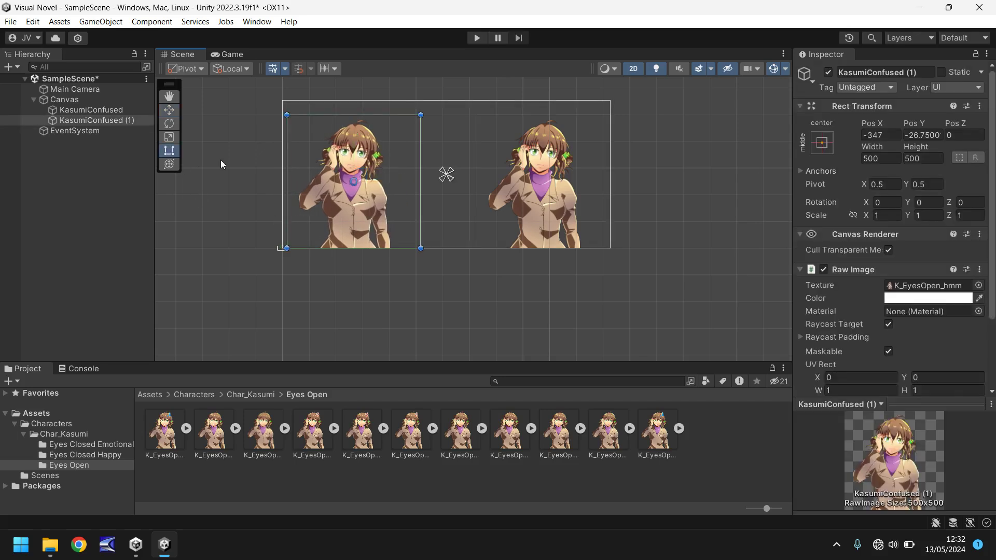
left_click_drag(371, 195, 362, 197)
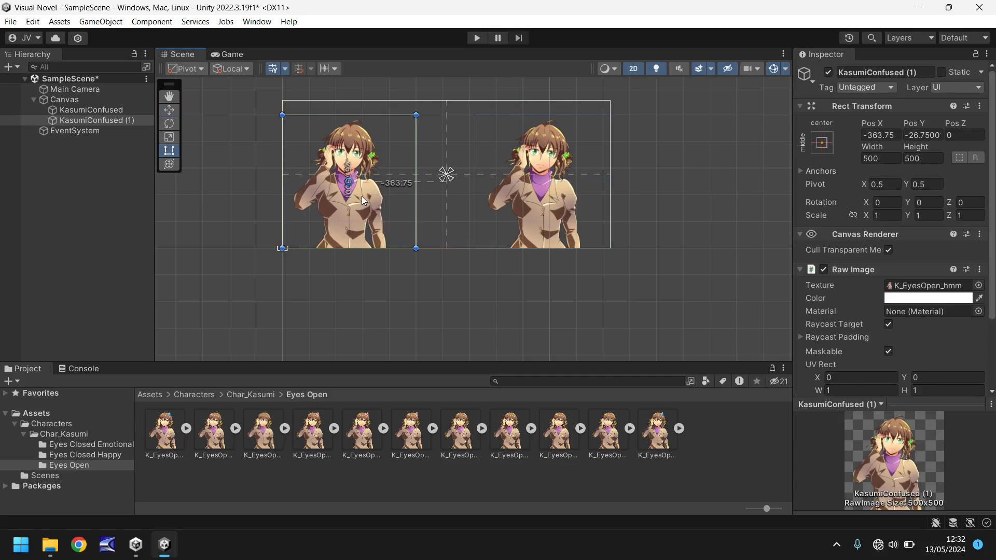
Preview both Kasumi images in the Game view, then select the Canvas.
left_click(237, 54)
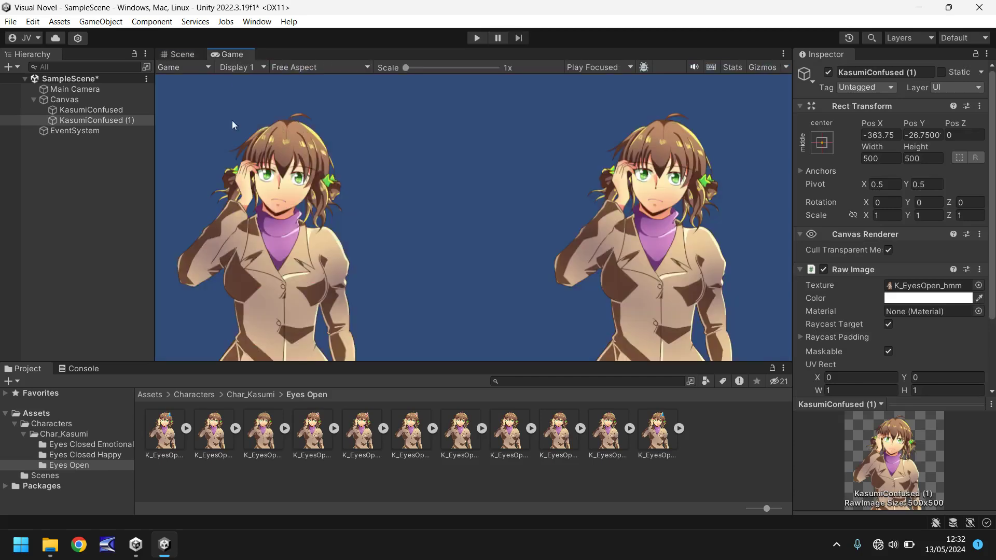
left_click(184, 57)
left_click(341, 216)
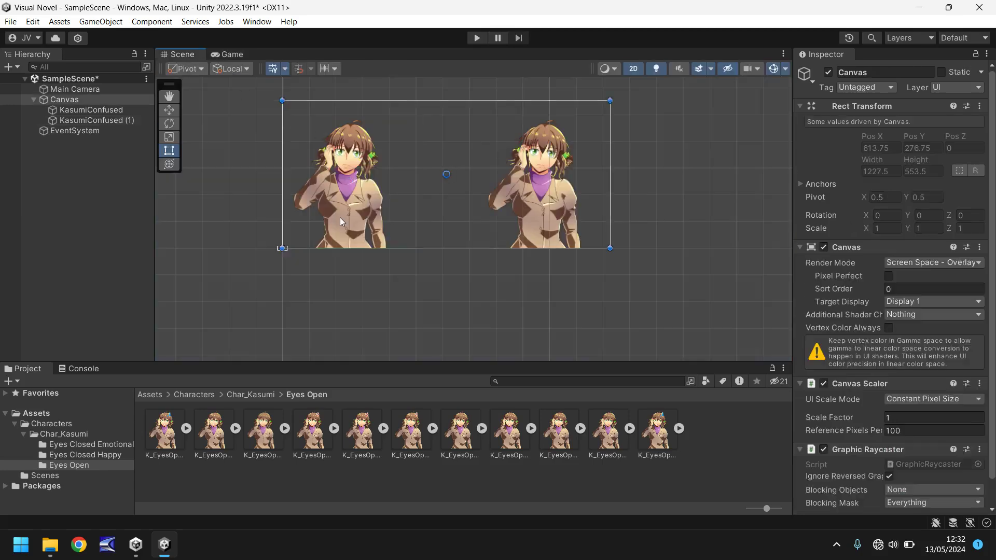
Set KasumiConfused (1)'s Y rotation to 180 and preview the mirrored copy in Game view.
left_click(342, 165)
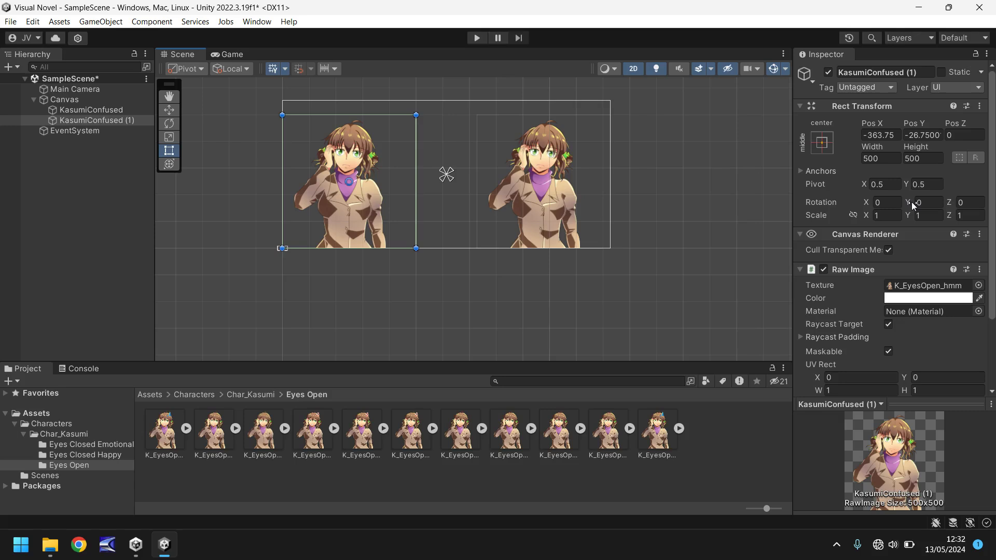
left_click(881, 203)
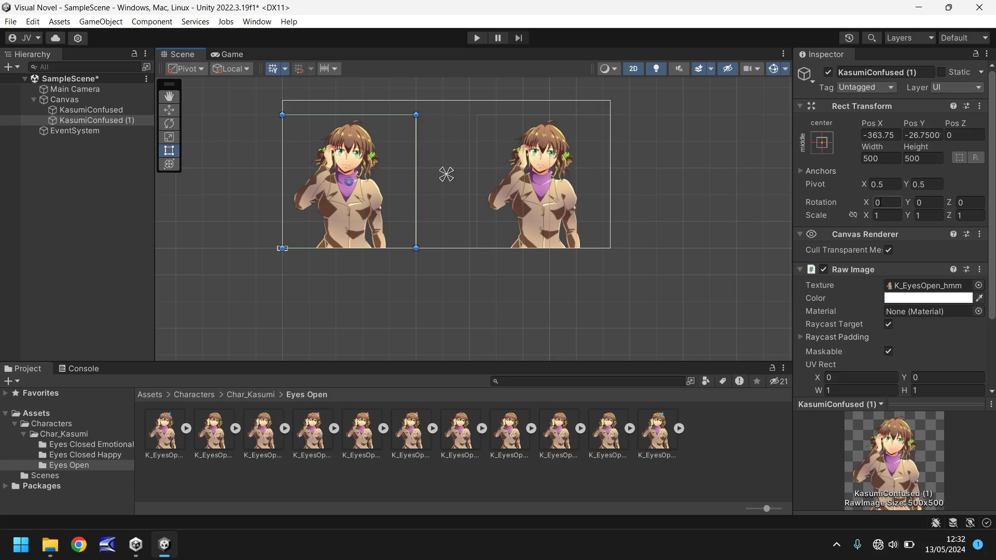
left_click(934, 203)
type("180")
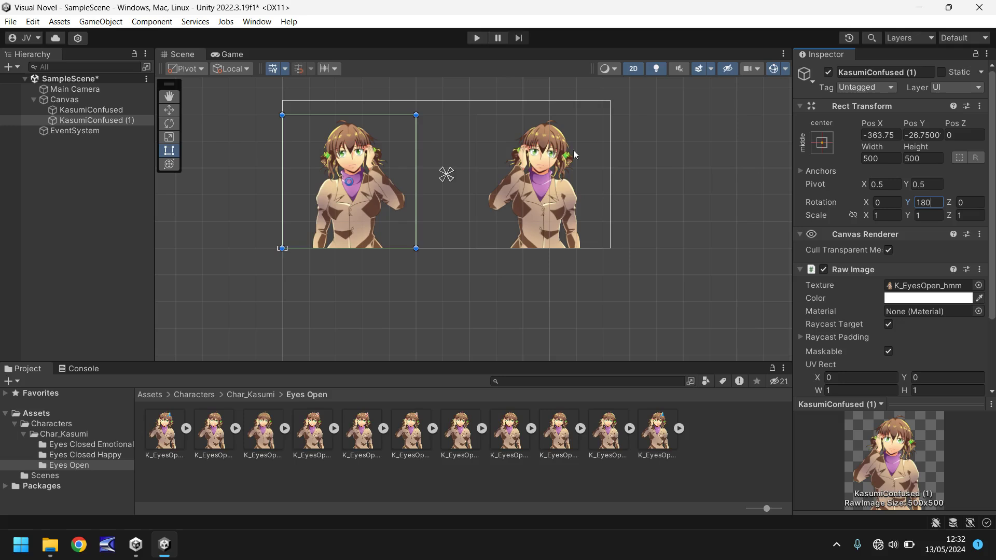
left_click(228, 55)
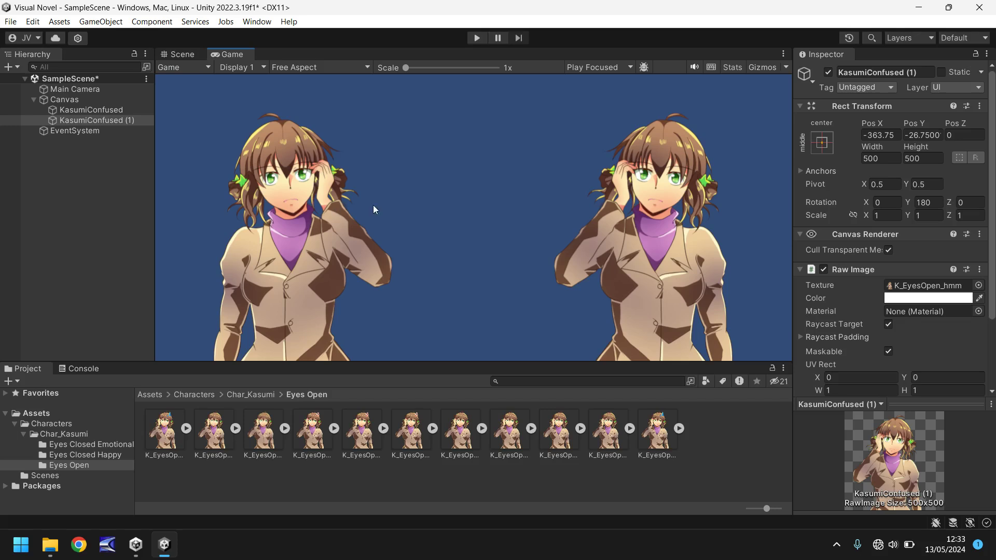
Assign a closed-eyes emotional sprite as KasumiConfused (1)'s texture and preview the new expression.
left_click(184, 54)
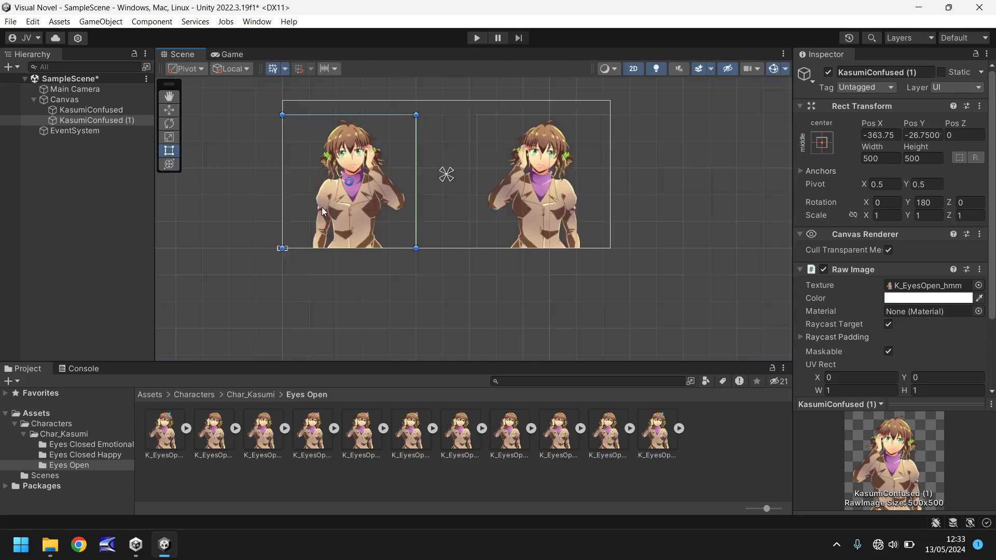
left_click(93, 444)
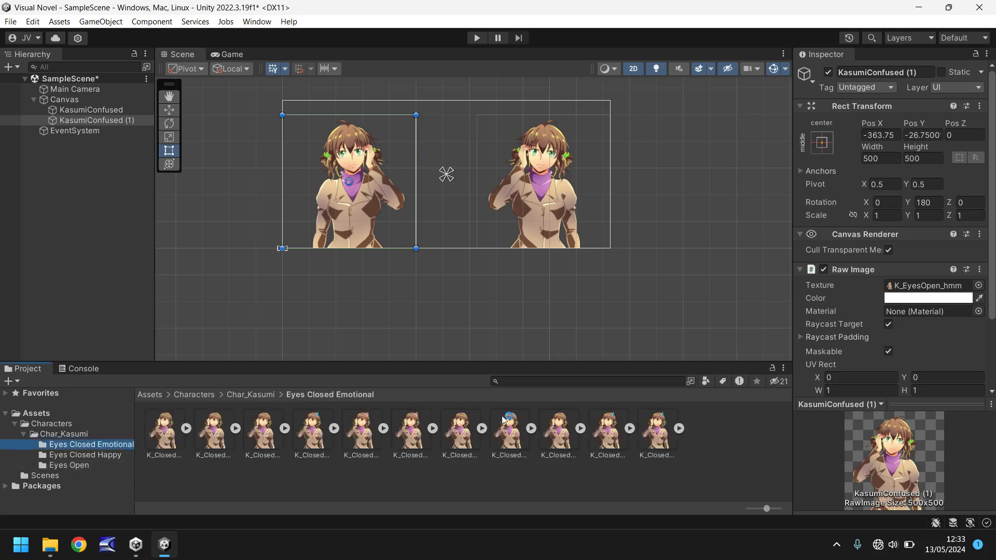
left_click(86, 121)
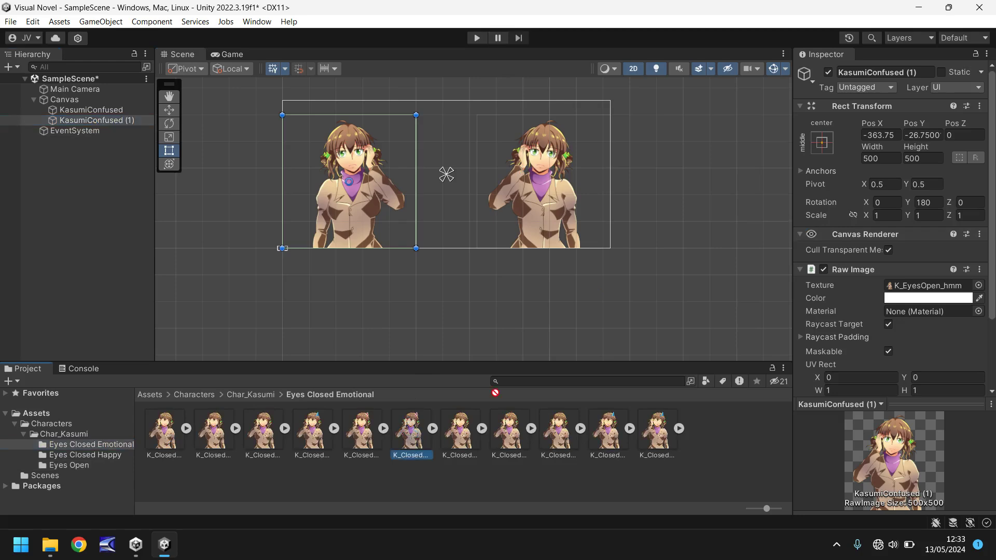
left_click_drag(409, 429, 926, 288)
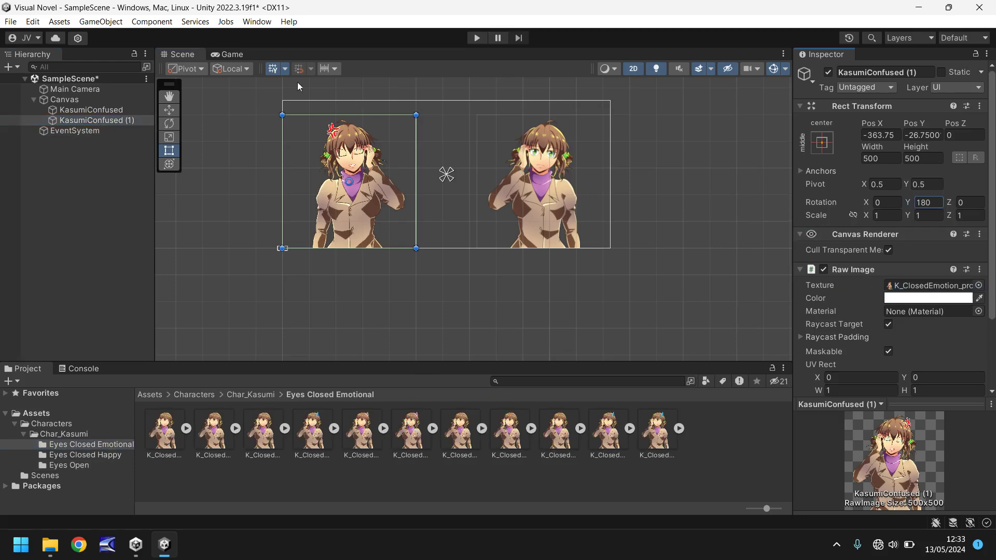
left_click(234, 54)
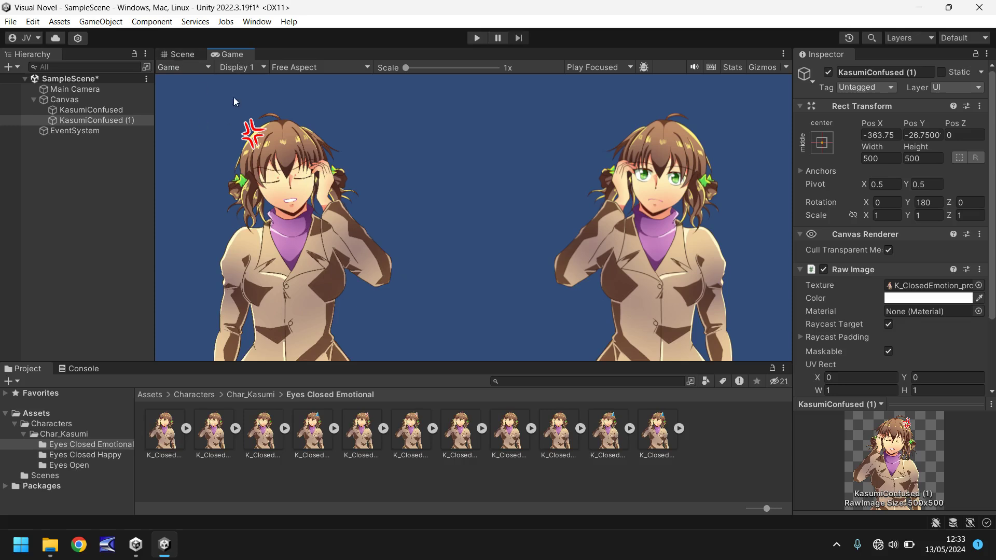
left_click(186, 54)
left_click(228, 54)
left_click(175, 56)
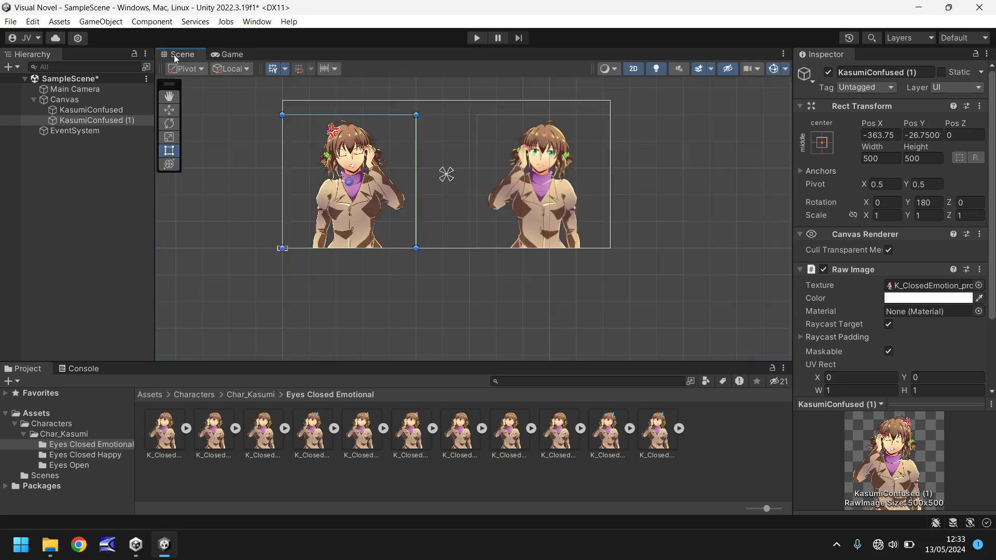
Enable mipmap generation on K_ClosedEmotion_provoke, apply the import settings, and check the Game preview.
left_click(932, 286)
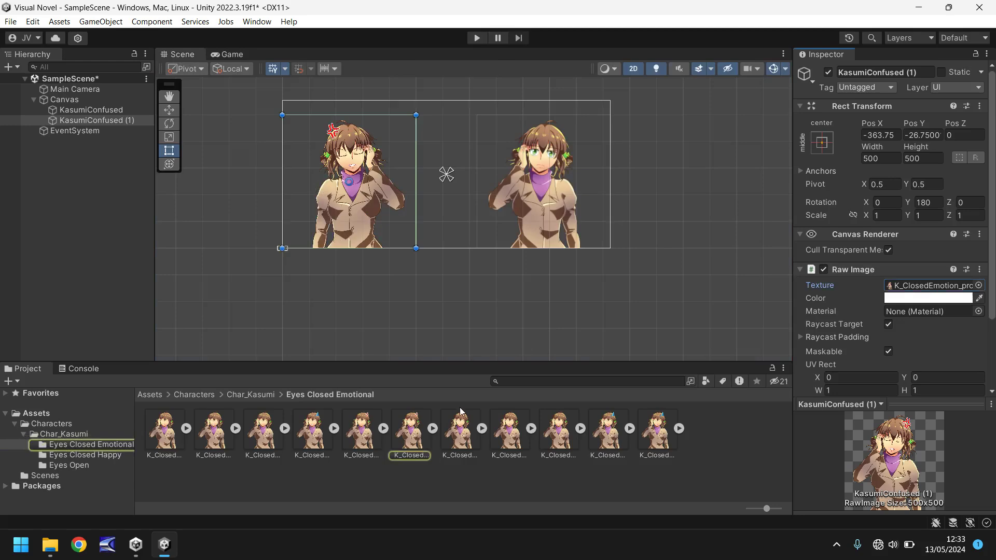
left_click(409, 441)
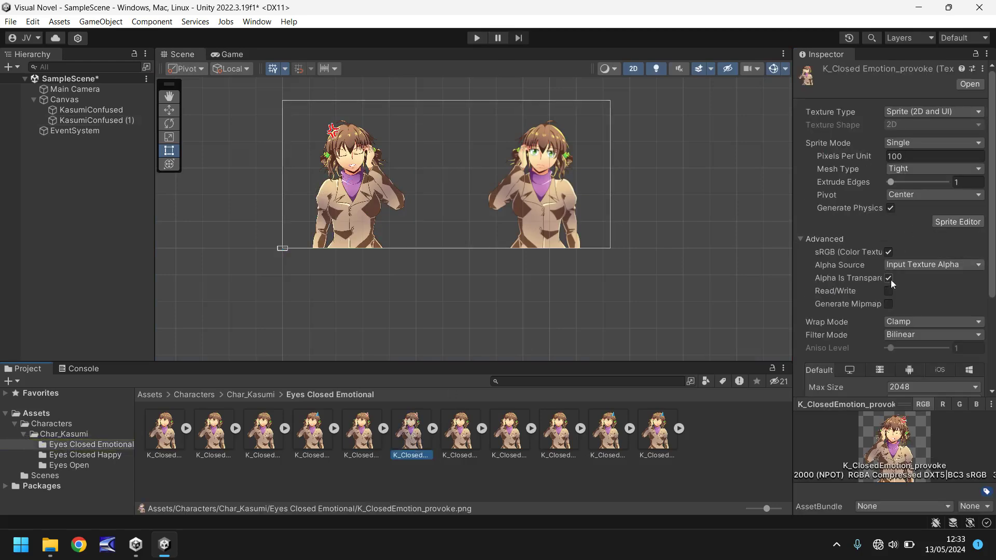
left_click(890, 304)
scroll(928, 292, "down", 4)
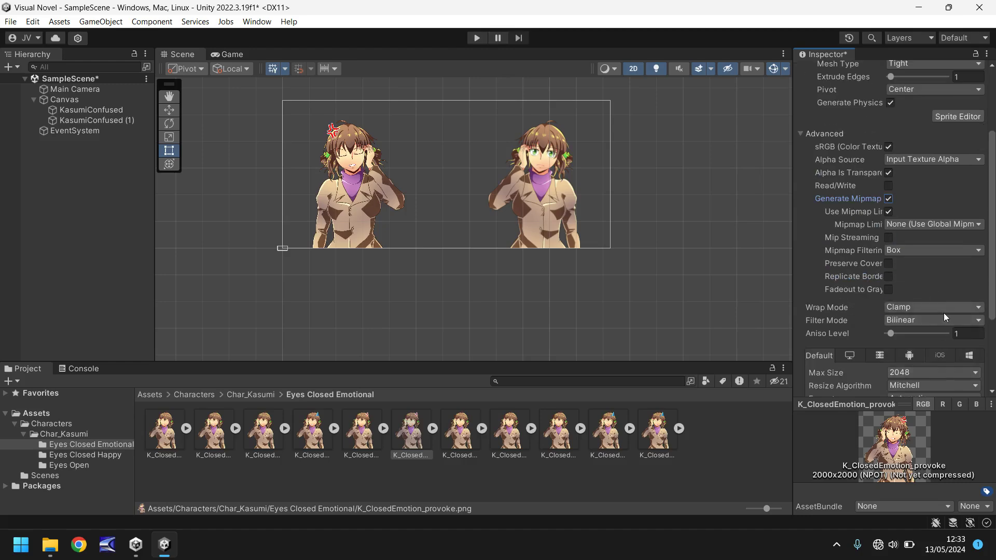
scroll(944, 315, "down", 4)
left_click(969, 343)
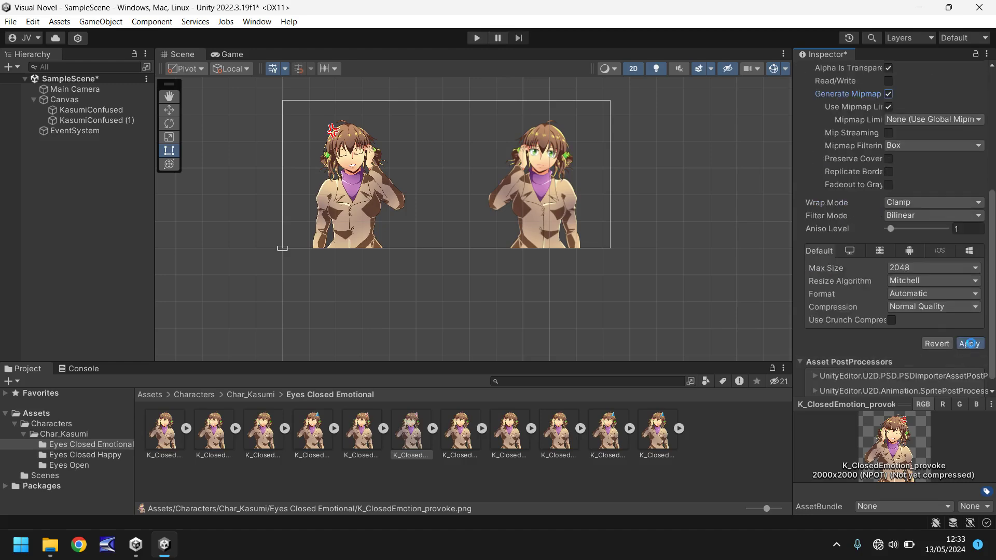
left_click(231, 55)
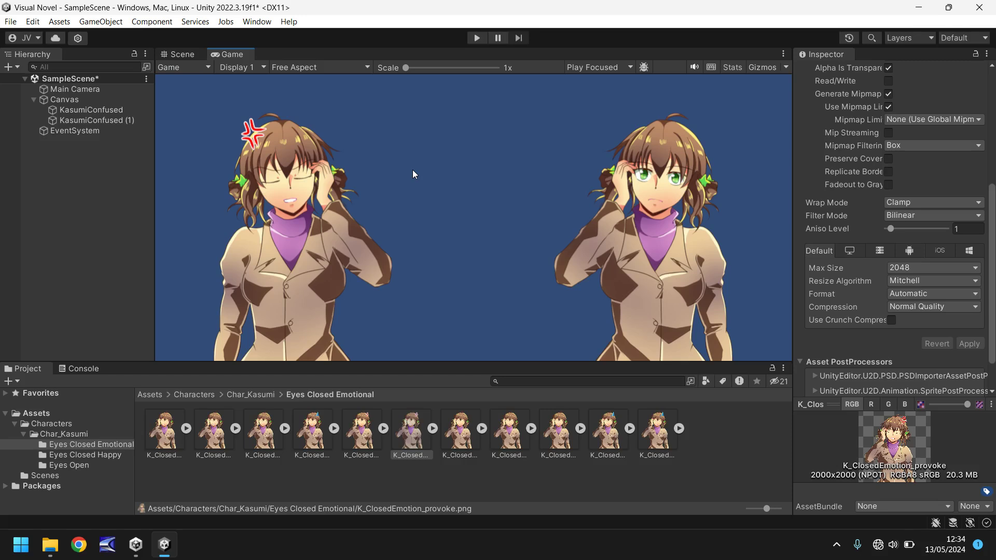
left_click(176, 55)
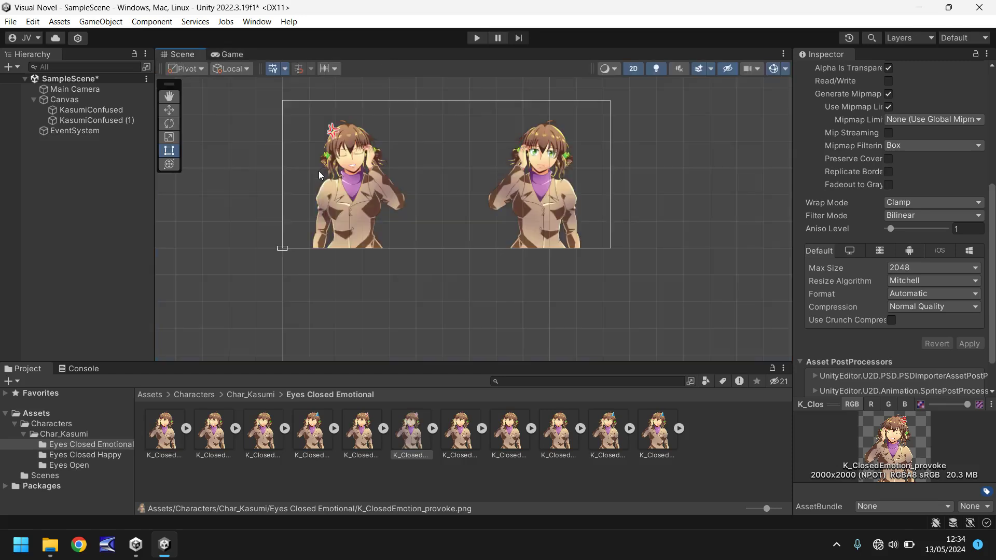
Select the Canvas in the Hierarchy to bring up its settings.
left_click(546, 201)
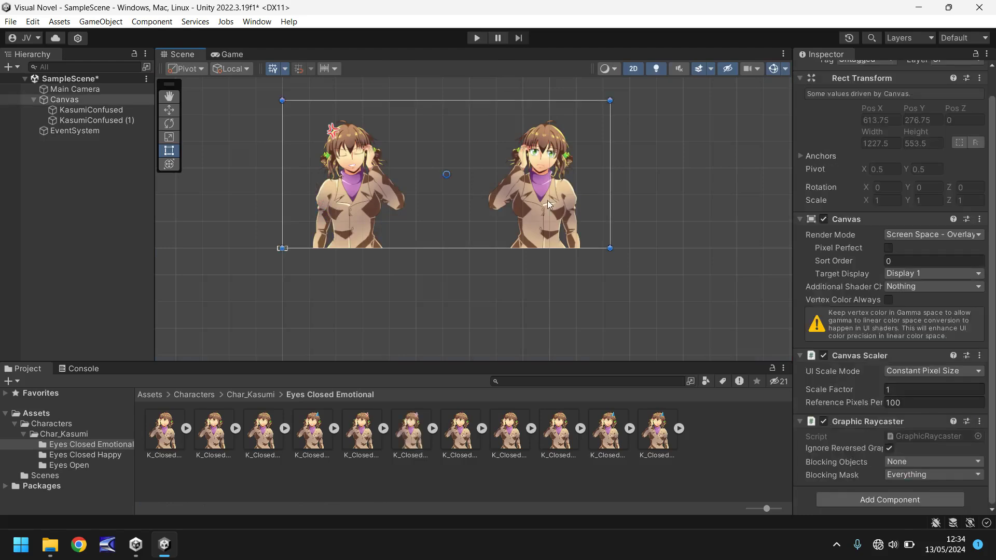
left_click(549, 200)
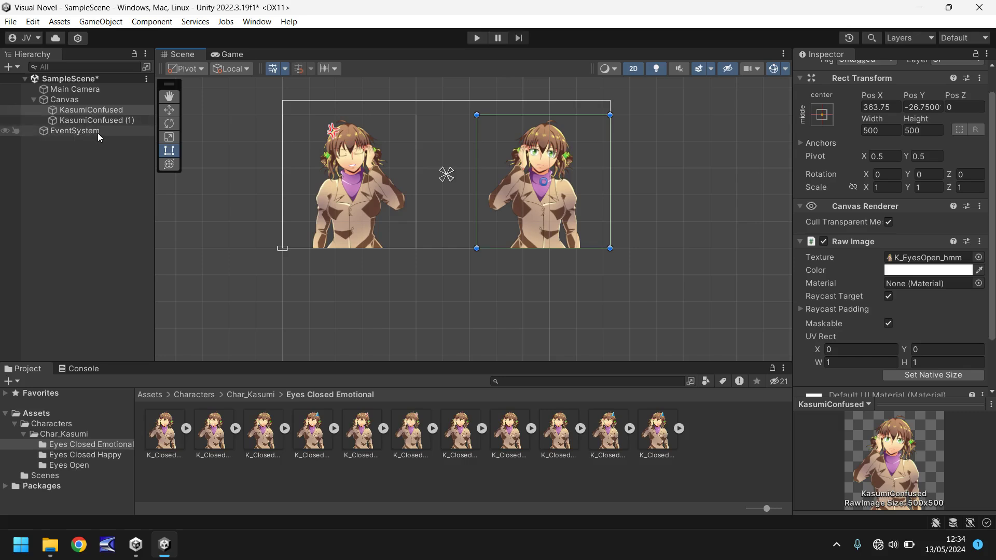
left_click(76, 104)
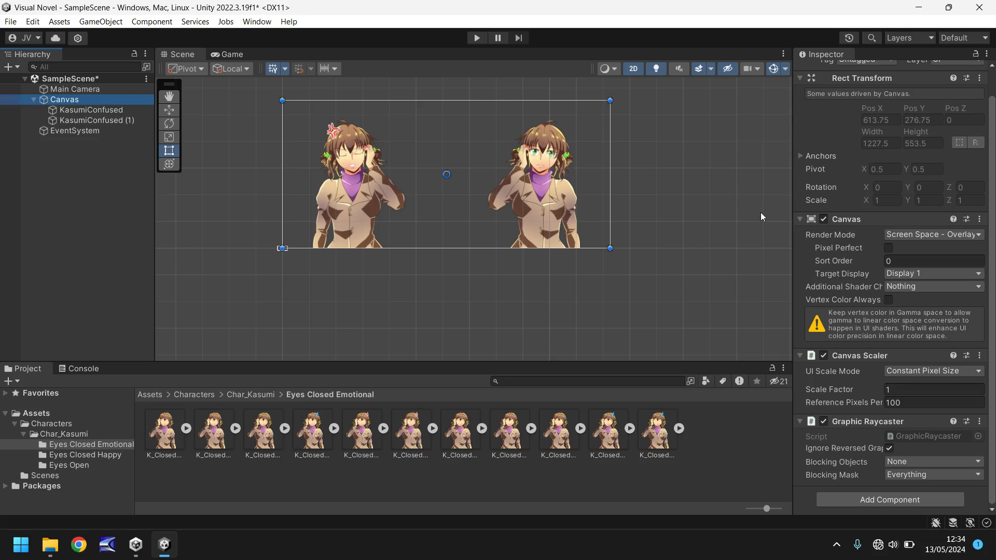
scroll(915, 197, "up", 1)
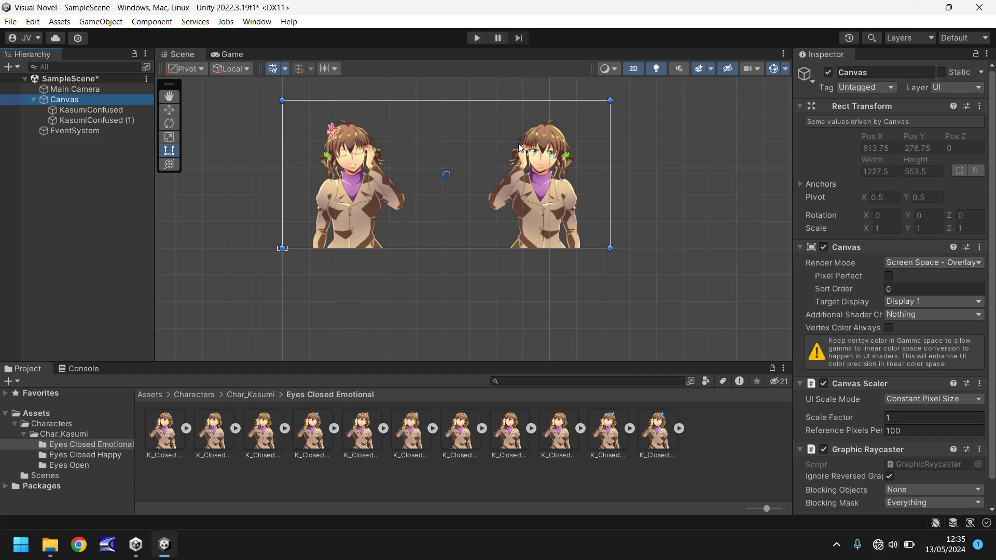
left_click(80, 101)
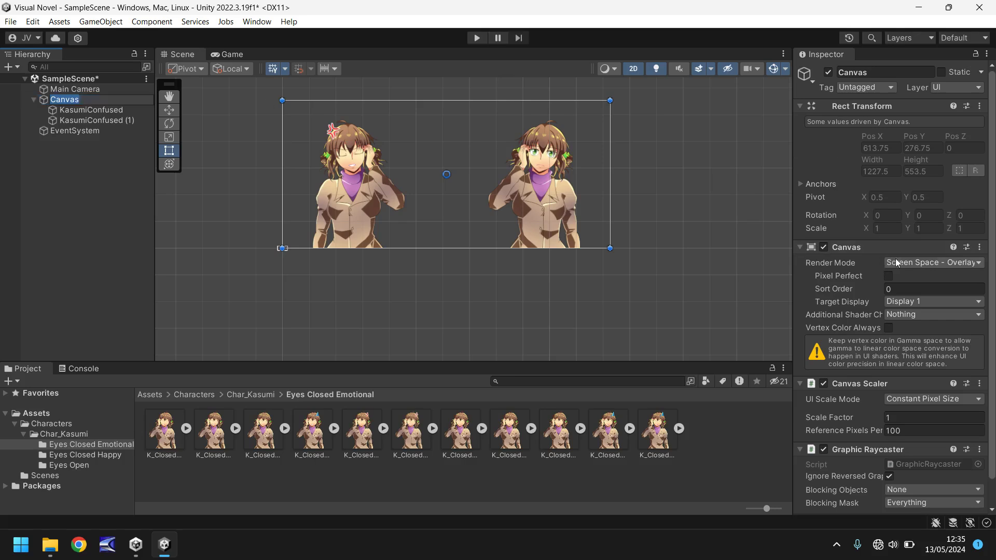
Try World Space and Screen Space - Camera, return to Screen Space - Overlay, and leave Pixel Perfect off.
left_click(923, 261)
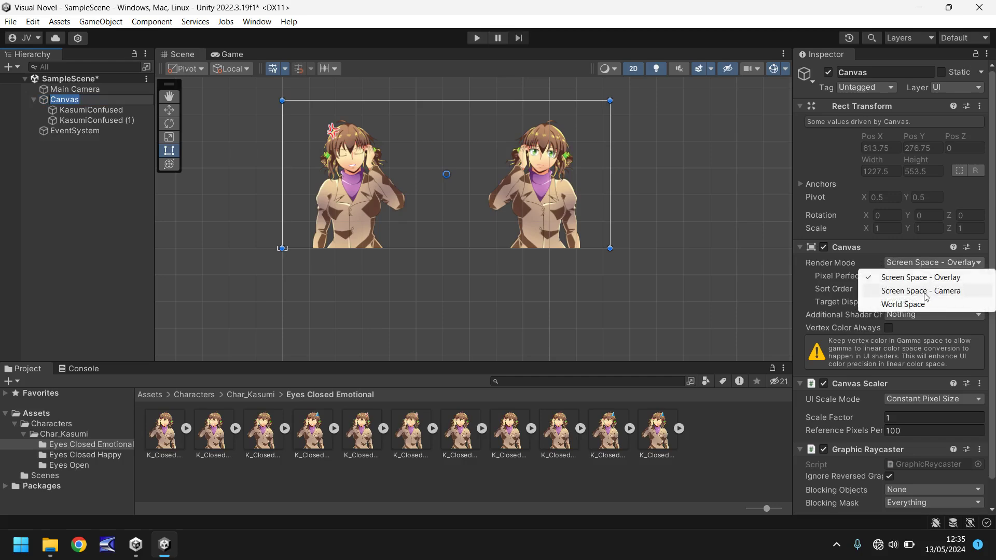
left_click(912, 305)
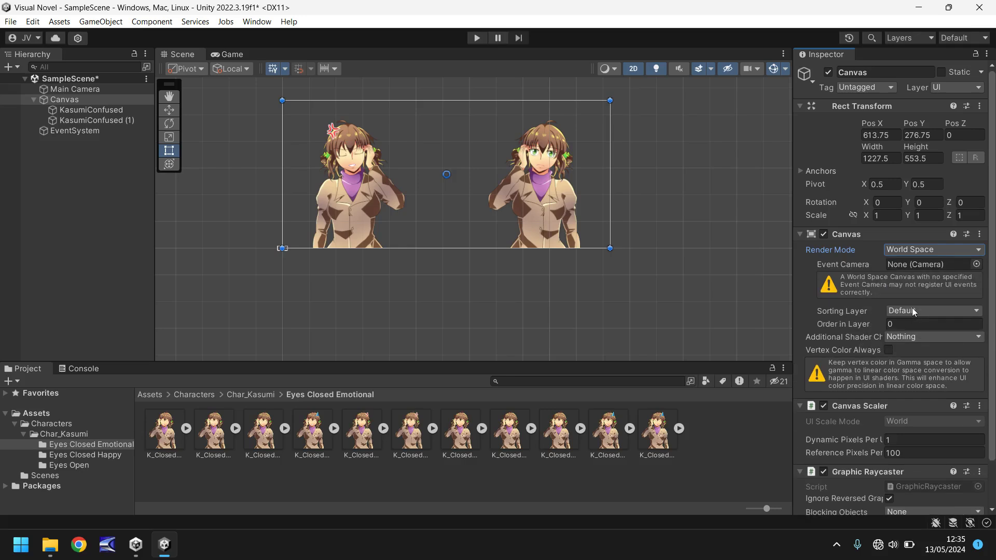
left_click(971, 253)
left_click(951, 275)
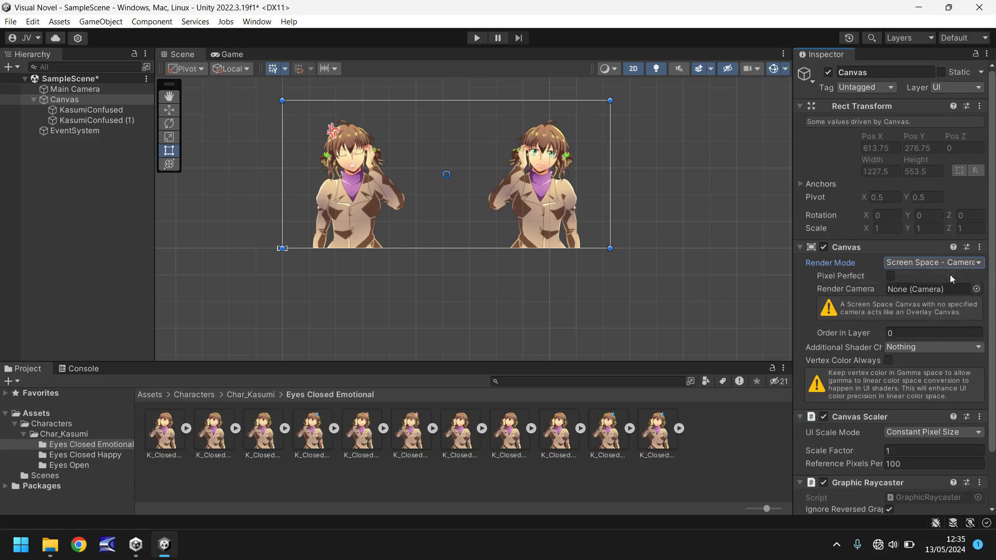
left_click(947, 263)
left_click(934, 276)
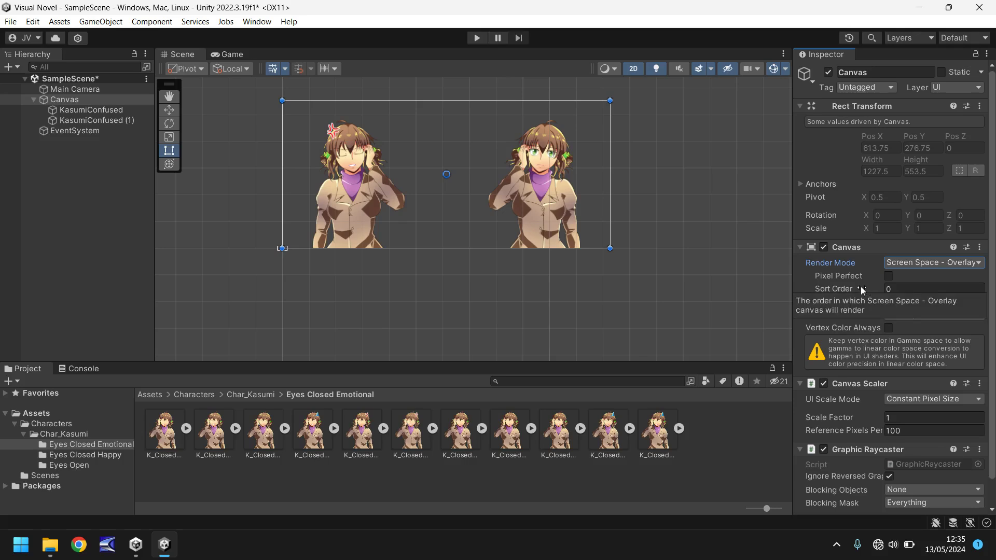
left_click(889, 276)
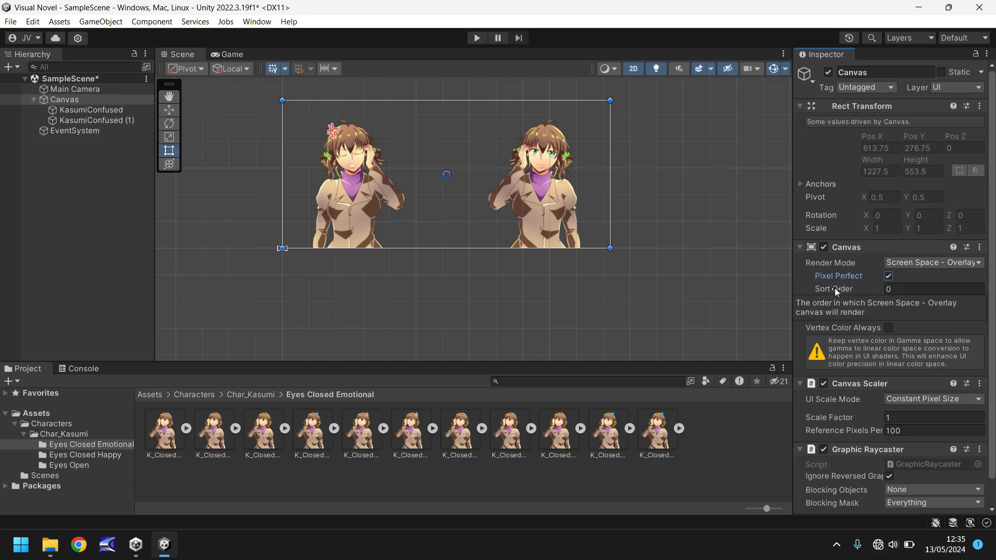
left_click(888, 277)
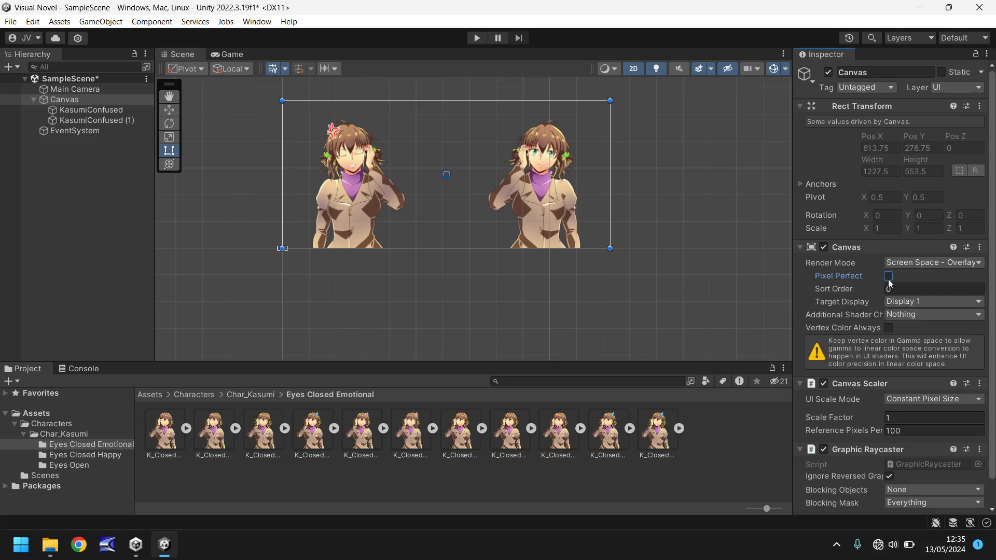
scroll(888, 283, "down", 2)
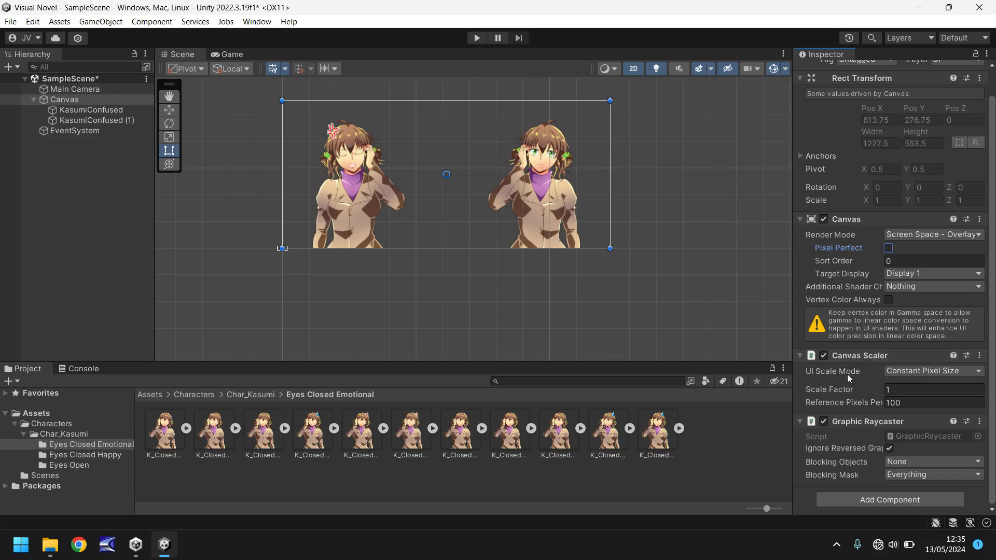
Set the Canvas Scaler to Scale With Screen Size, reference resolution 1920x1080, match 0.5.
left_click(953, 371)
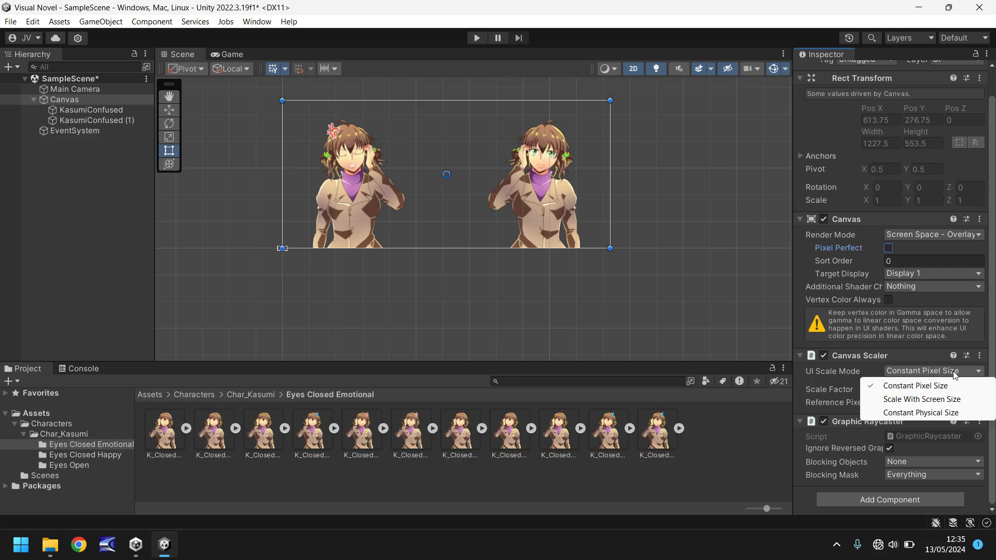
left_click(938, 400)
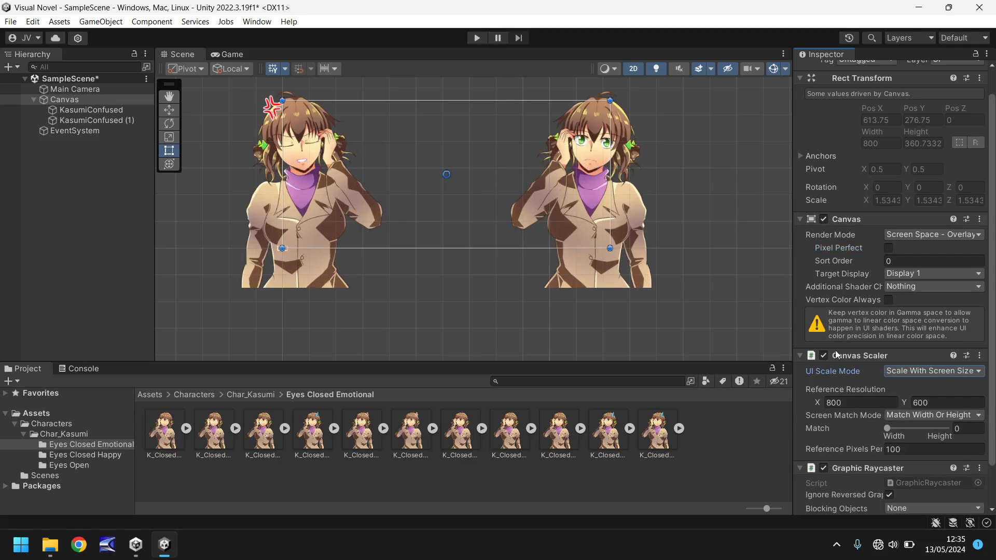
left_click(860, 403)
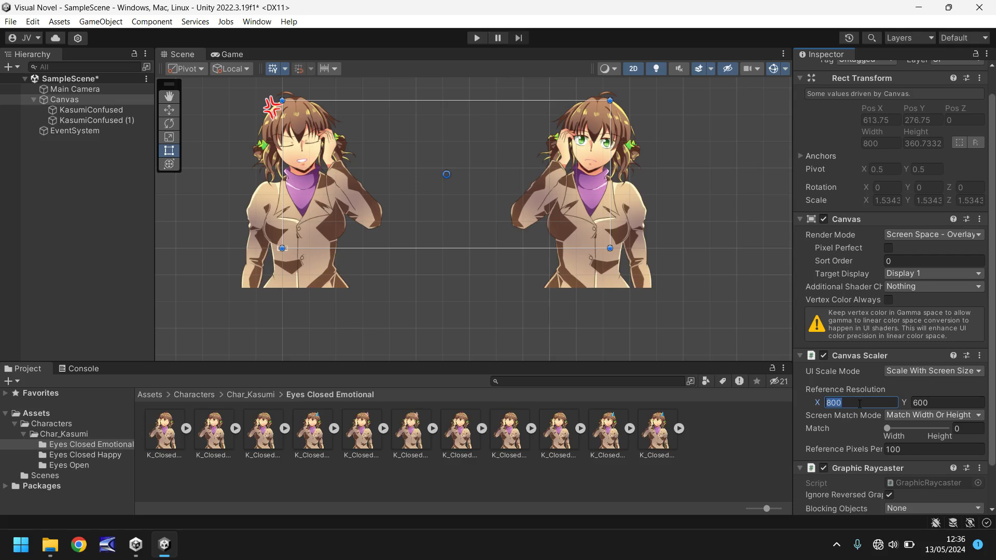
type("1920")
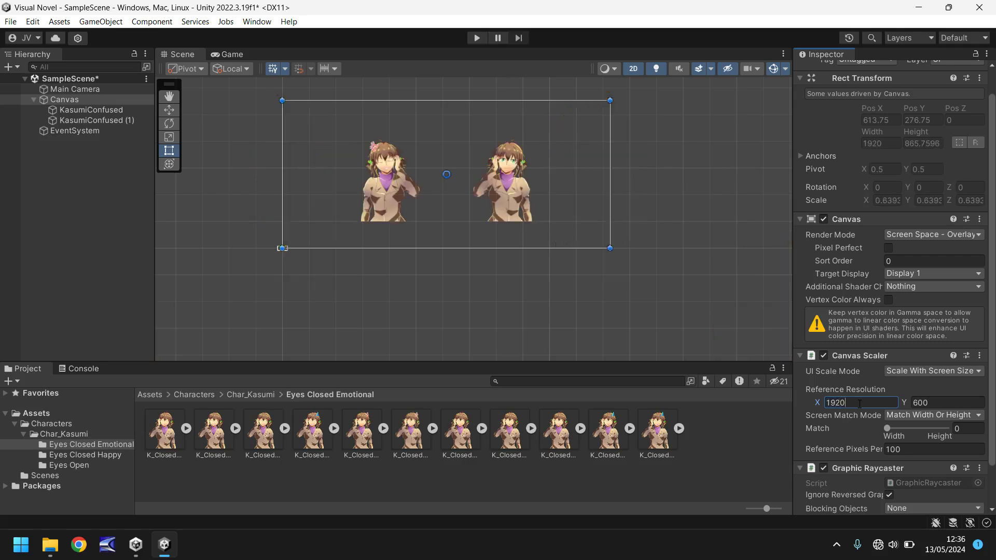
left_click(943, 403)
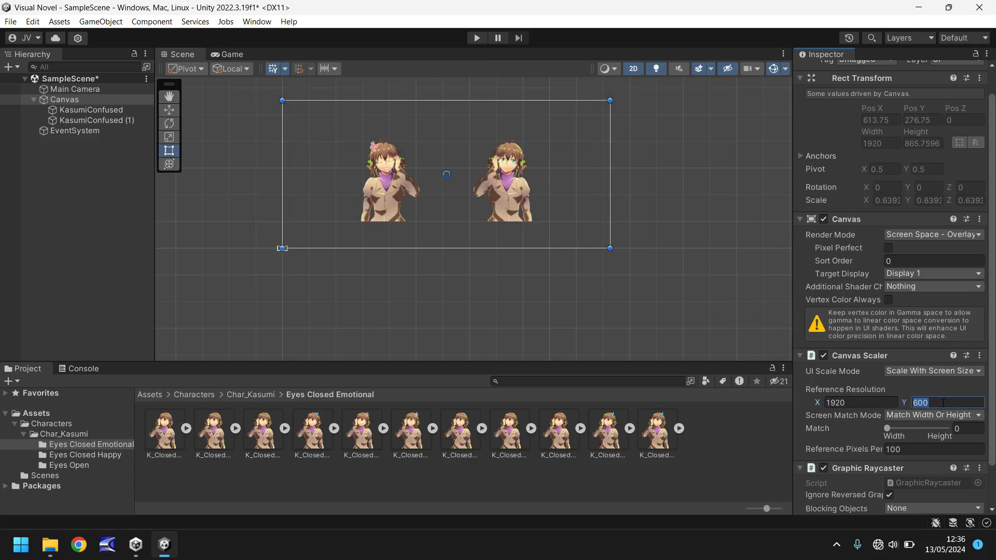
type("1080")
left_click(964, 427)
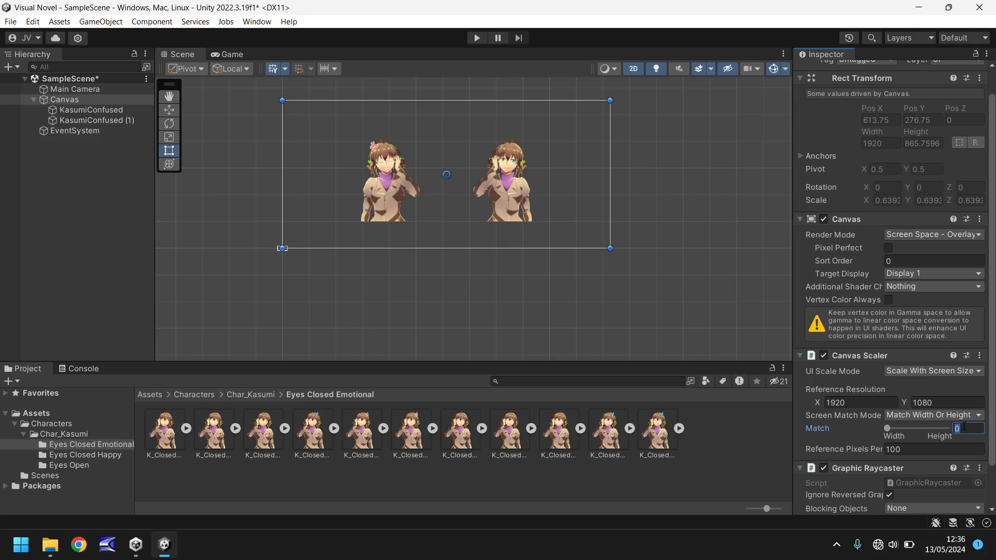
type("0.5")
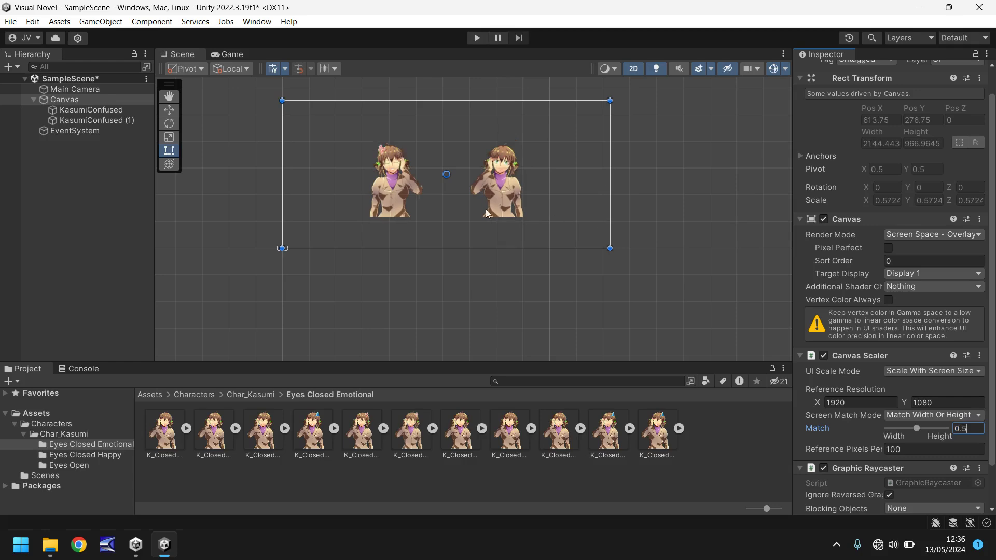
Preview the rescaled scene, then shift the right sprite bottom-right and the left sprite bottom-left.
left_click(241, 55)
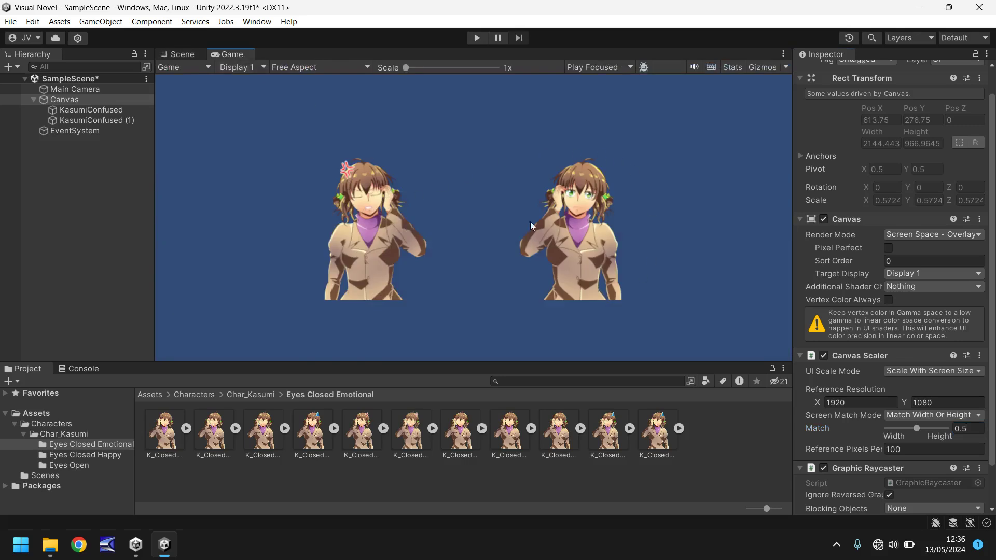
left_click(183, 55)
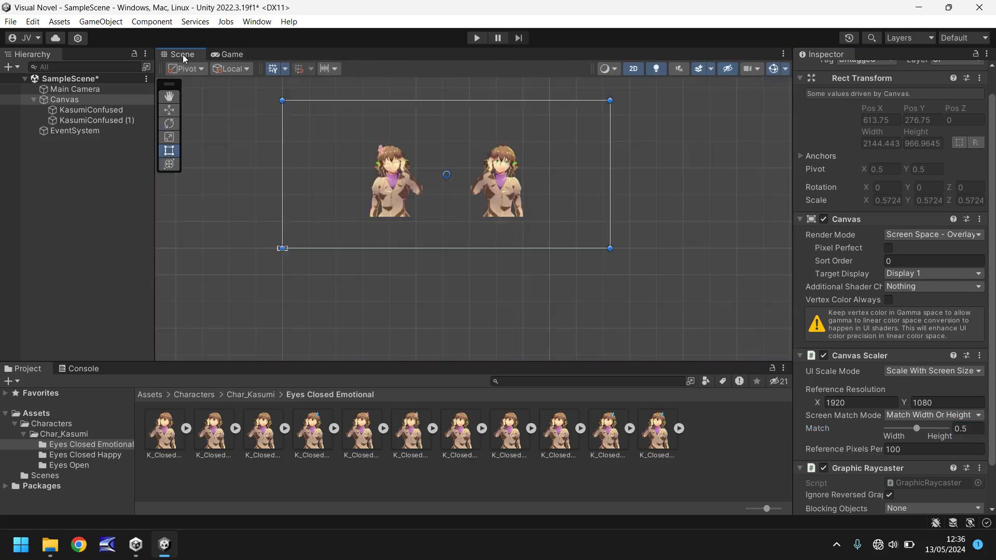
left_click(491, 172)
left_click_drag(504, 195, 574, 223)
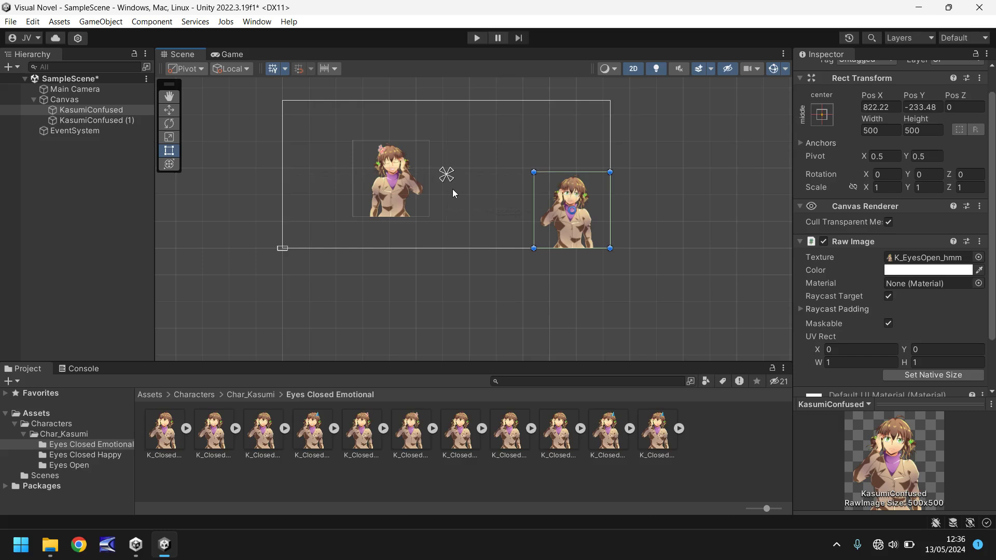
left_click(361, 202)
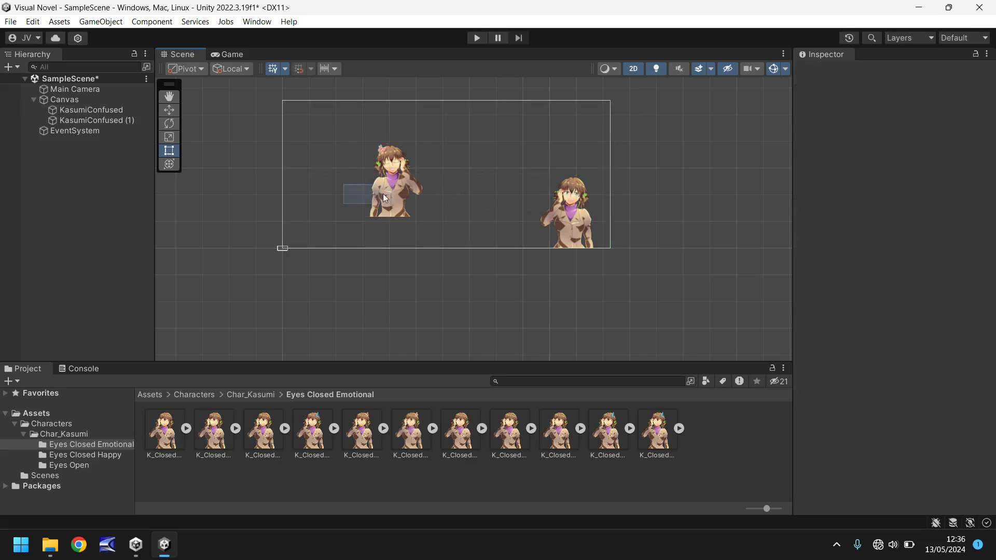
left_click_drag(383, 194, 334, 219)
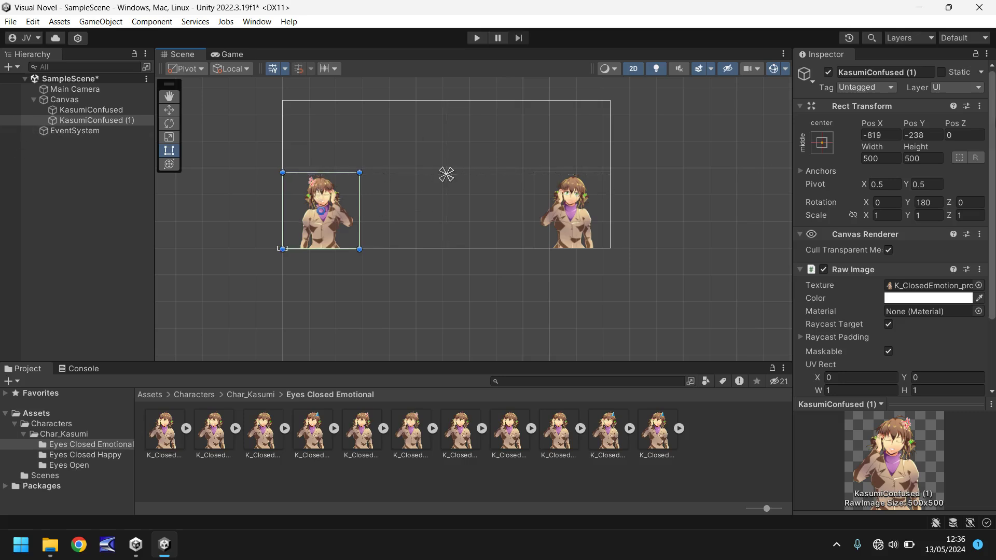
Resize the right-hand KasumiConfused to 1000x1000 and move it up into the canvas's right half.
left_click(555, 208)
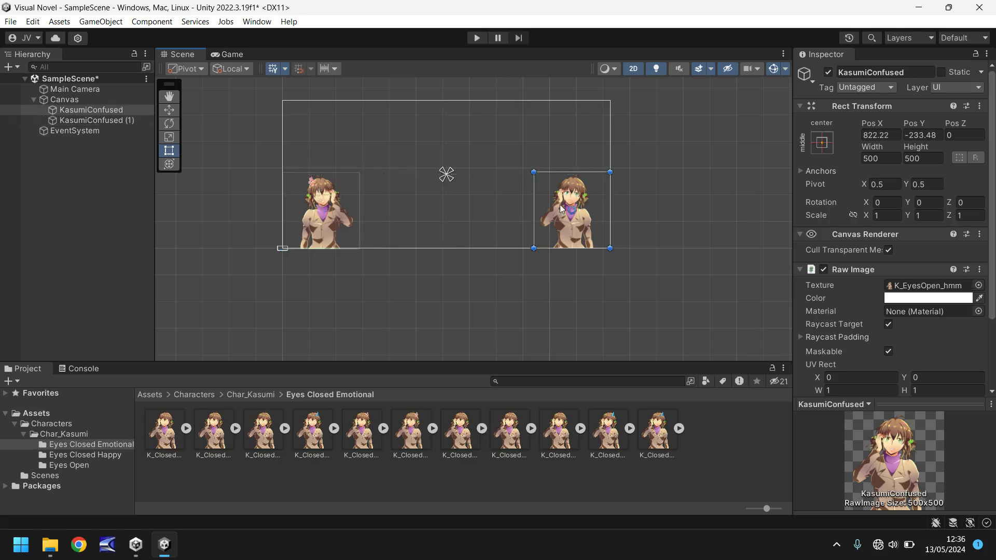
left_click(899, 158)
type("1000")
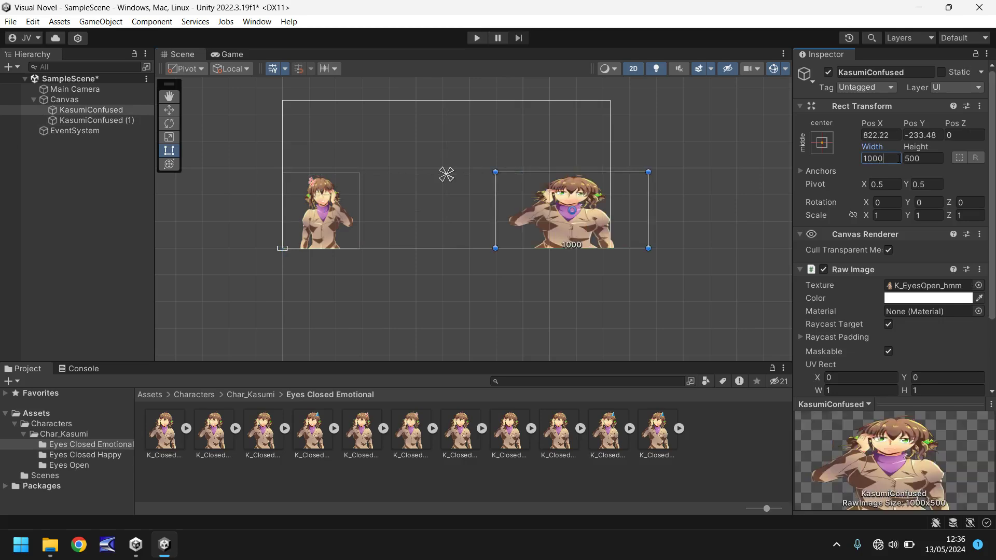
left_click(921, 158)
type("1")
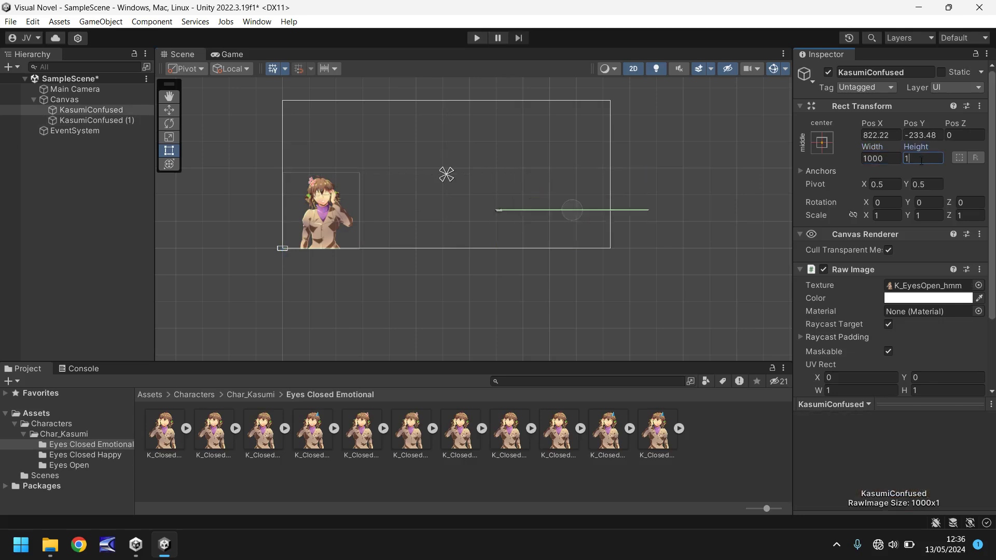
type("000")
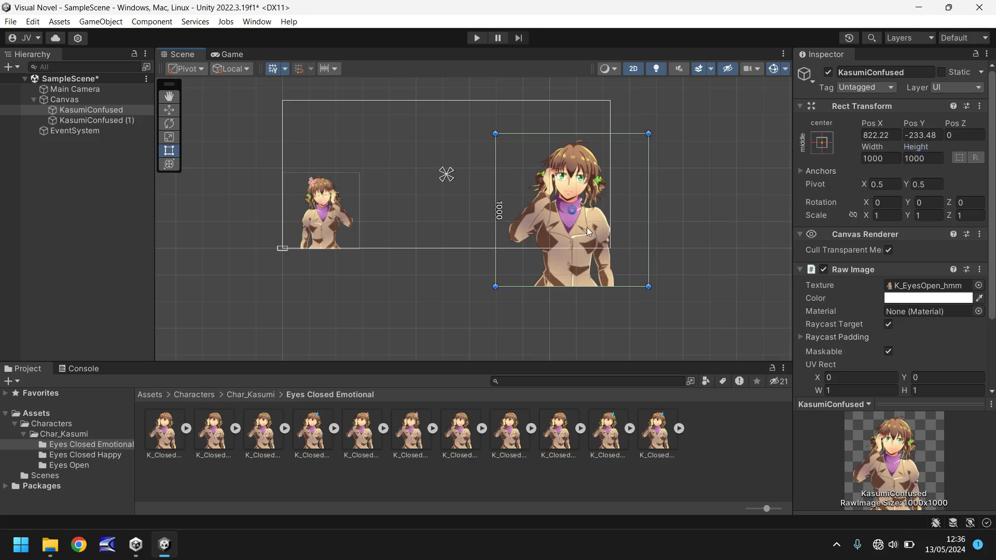
left_click_drag(587, 227, 562, 188)
left_click(561, 186)
left_click(229, 54)
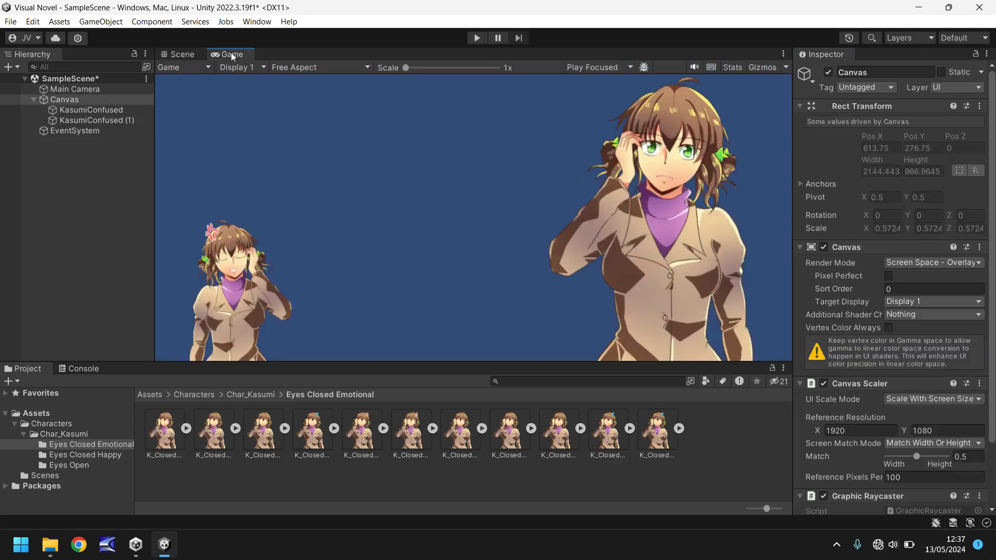
left_click_drag(231, 51, 415, 205)
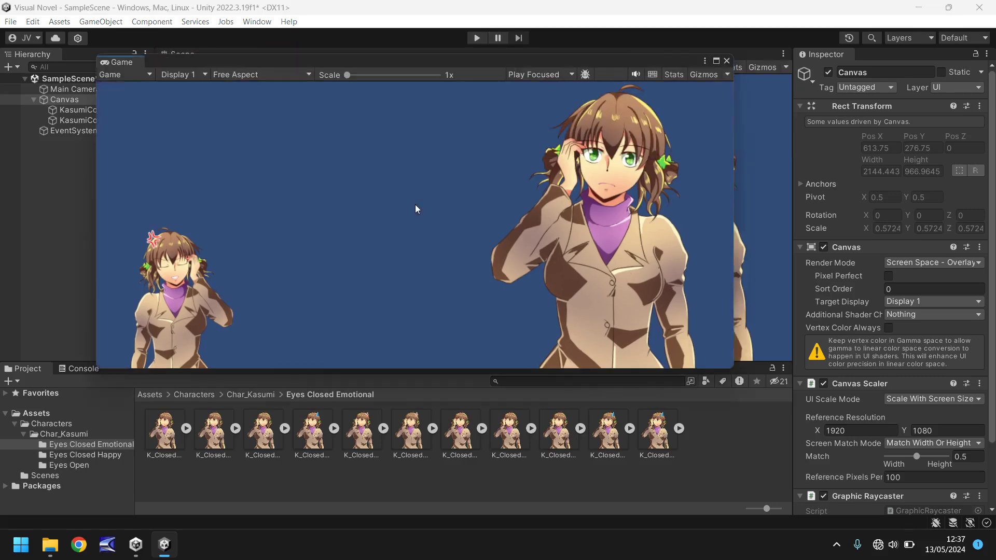
left_click(716, 61)
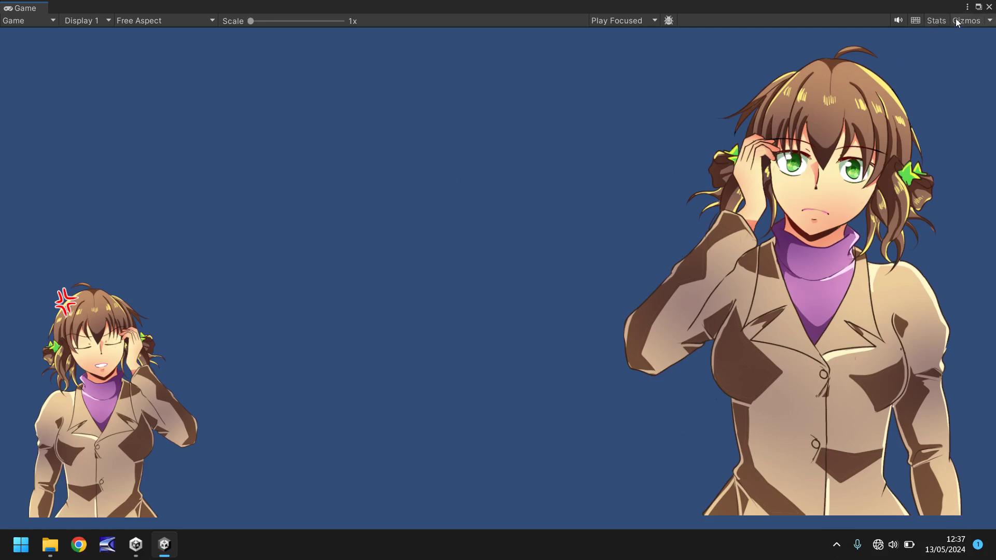
left_click(978, 7)
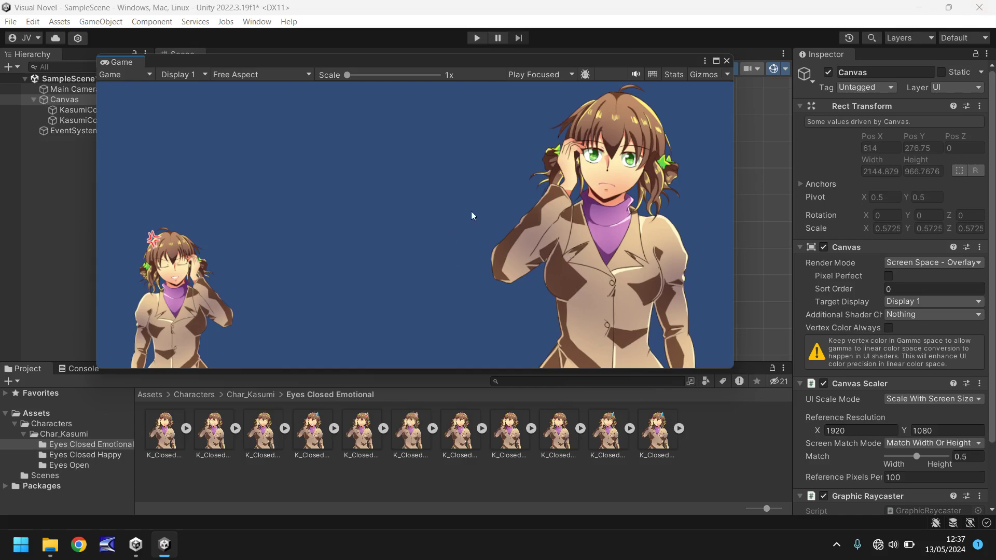
left_click_drag(167, 60, 215, 56)
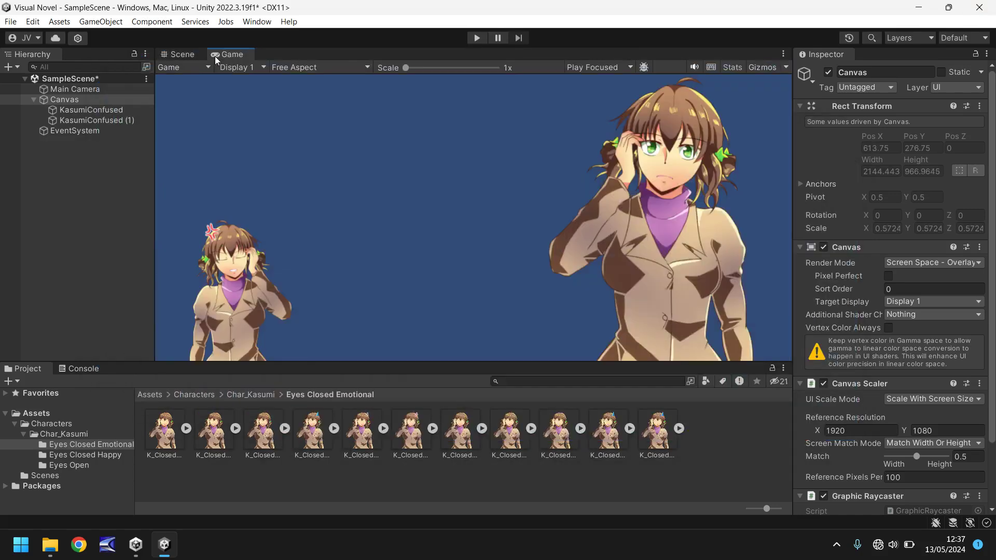
left_click(178, 53)
left_click(558, 208)
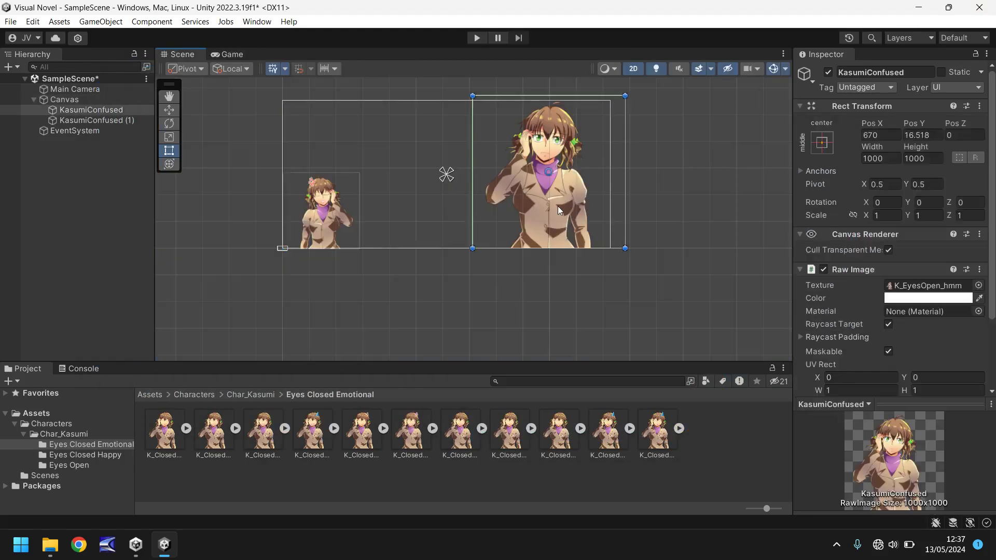
Delete KasumiConfused (1), then resize KasumiConfused to 600x600 and move it to the bottom-right corner.
left_click(79, 120)
key("Delete")
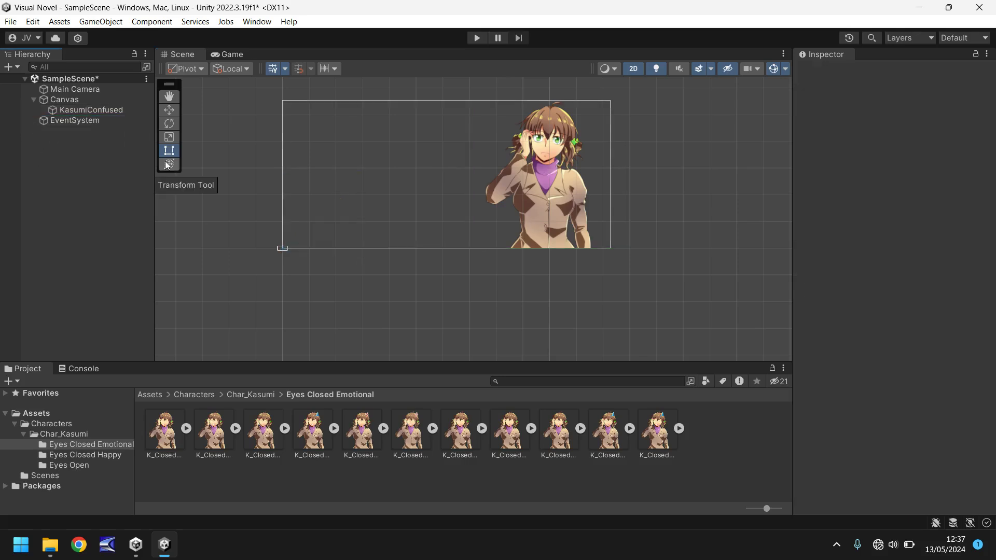
left_click(546, 195)
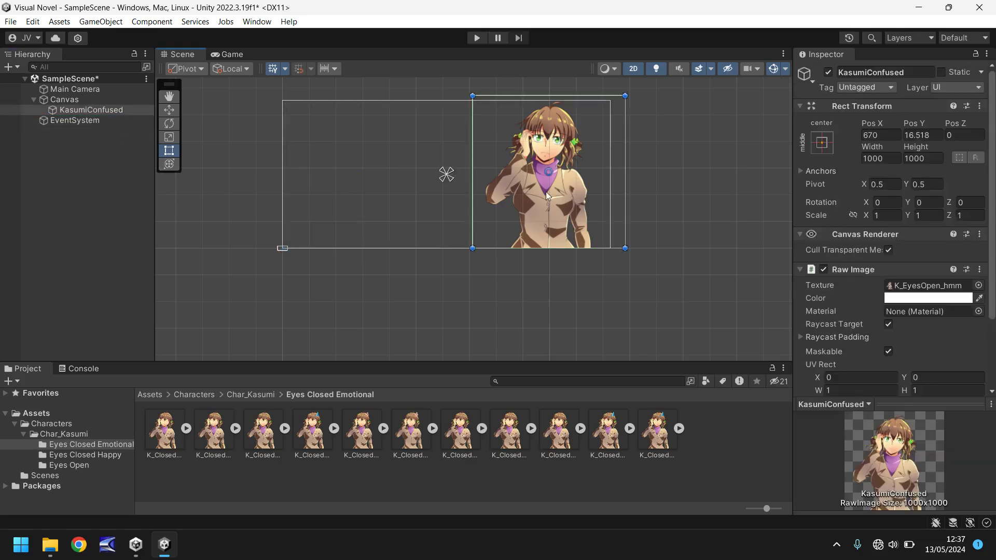
left_click(886, 160)
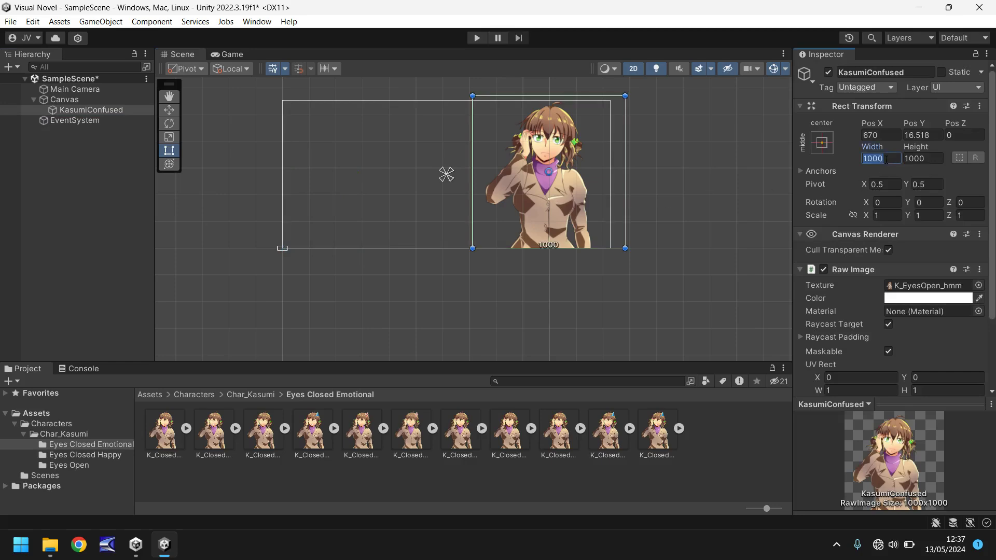
type("600")
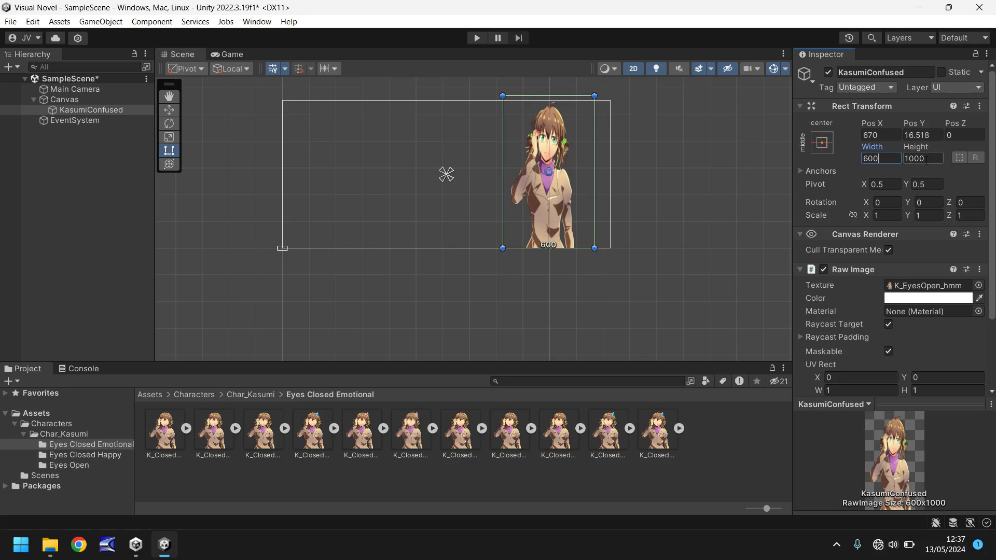
left_click(926, 159)
type("600")
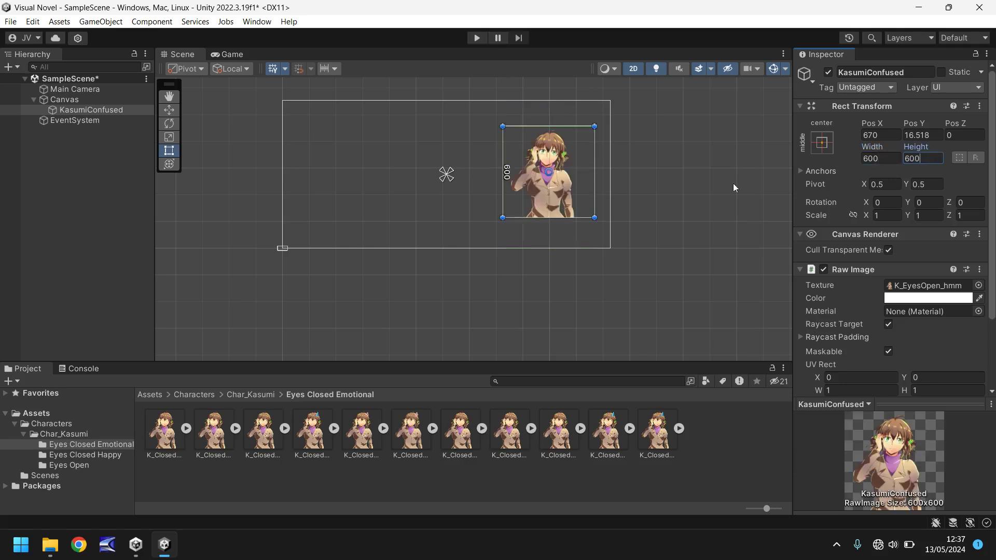
left_click_drag(535, 153, 550, 187)
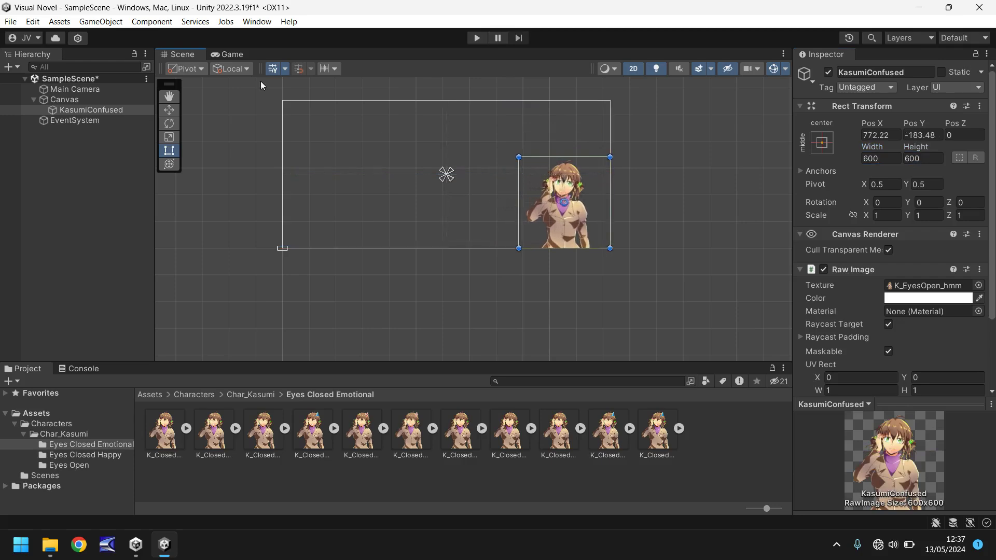
Inspect the Game preview as a floating full-screen window, then dock it back beside Scene.
left_click(232, 55)
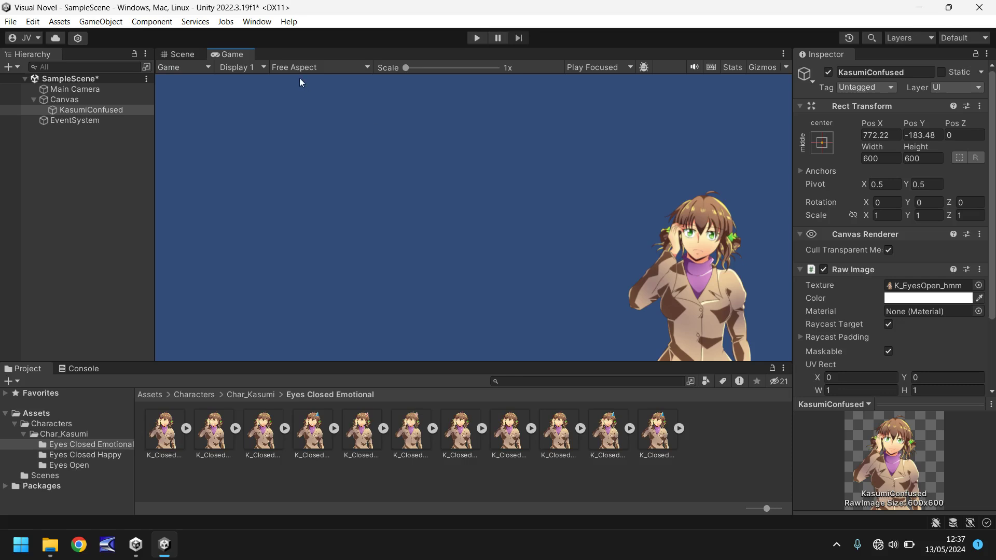
left_click_drag(222, 55, 757, 97)
left_click(710, 61)
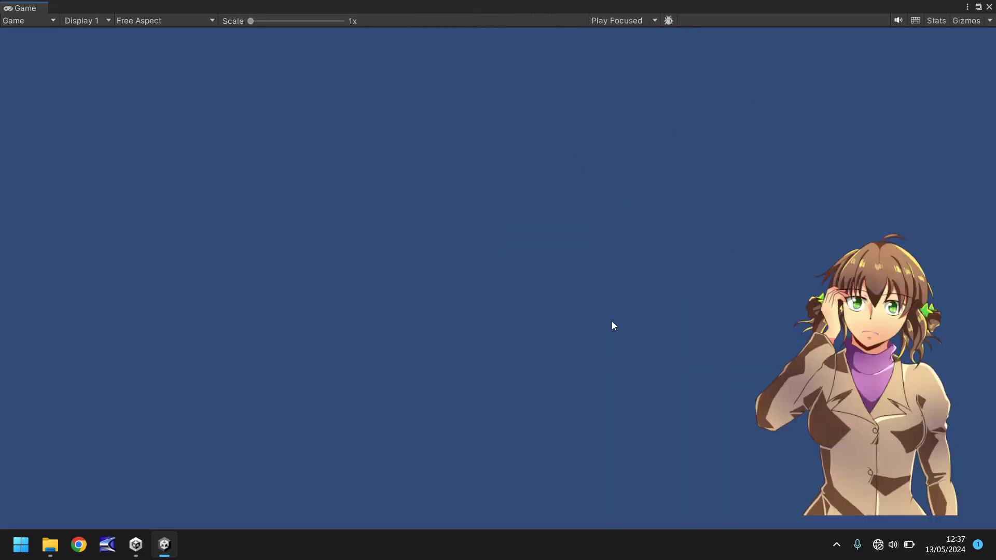
double_click(623, 10)
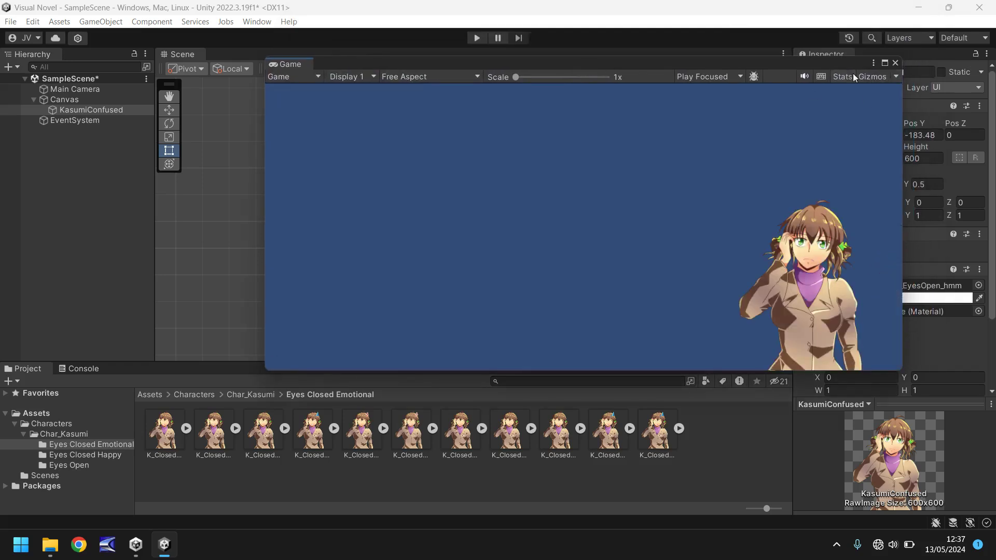
left_click_drag(308, 66, 211, 60)
Resize KasumiConfused to 800x800, fit it back into the bottom-right corner, and save SampleScene.
left_click(182, 54)
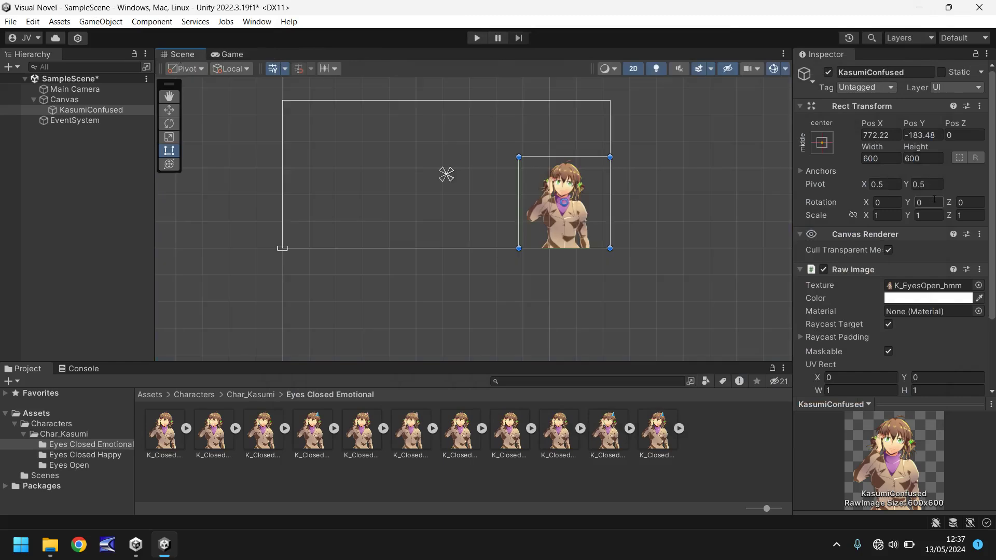
left_click(882, 160)
type("800")
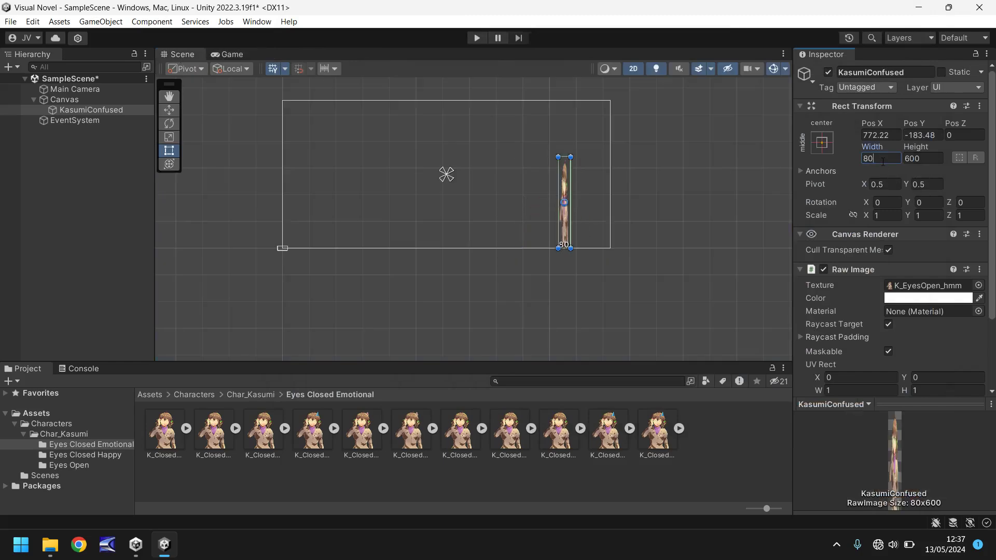
left_click(924, 157)
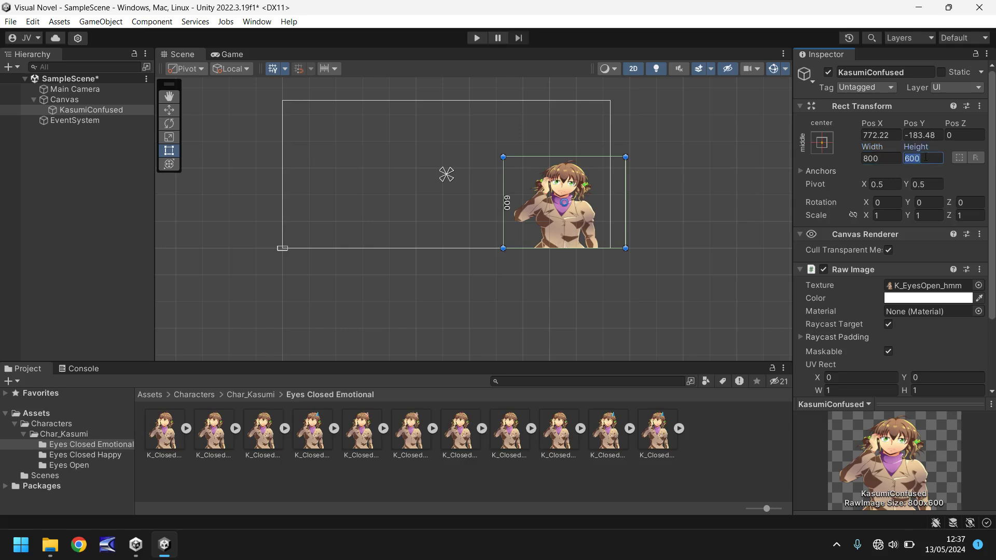
type("800")
left_click_drag(569, 179, 554, 164)
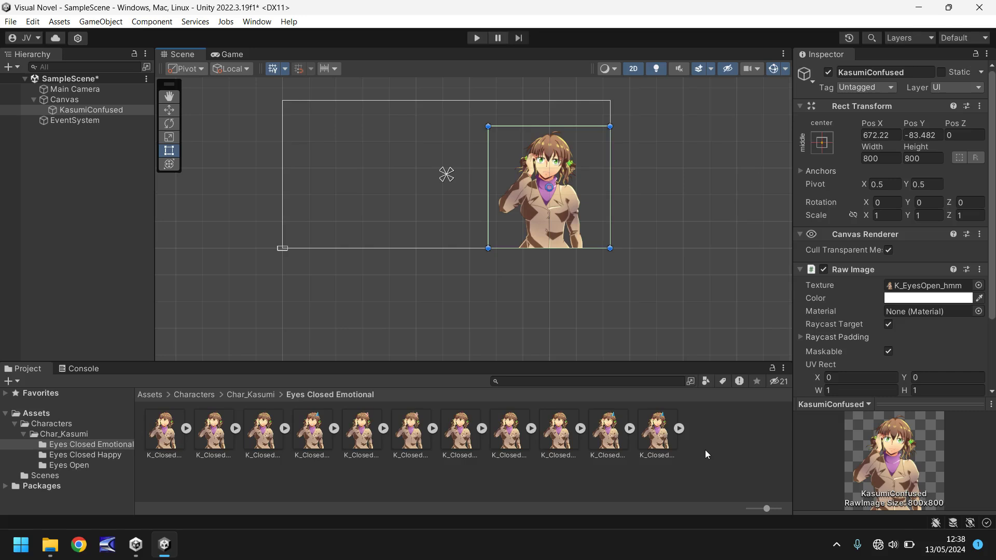
key("ctrl+s")
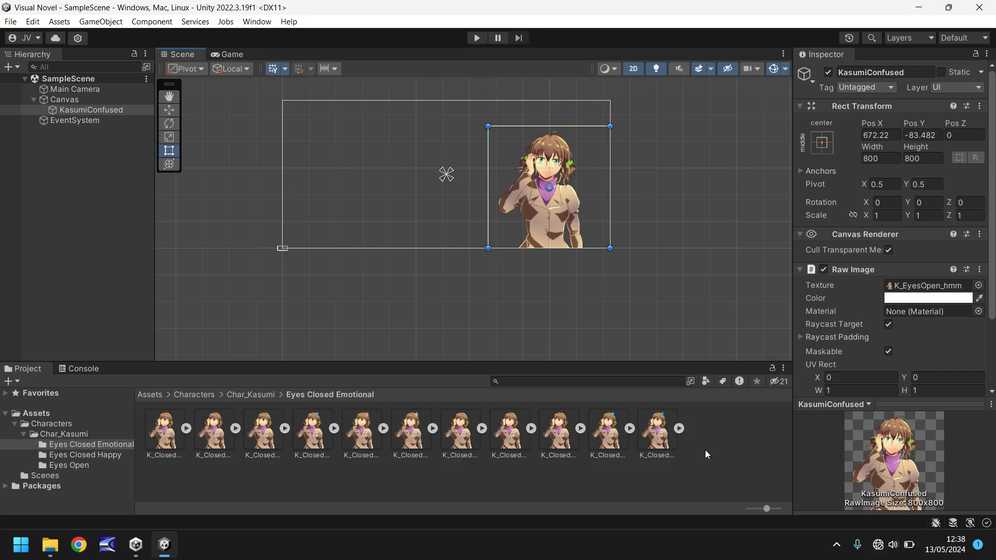